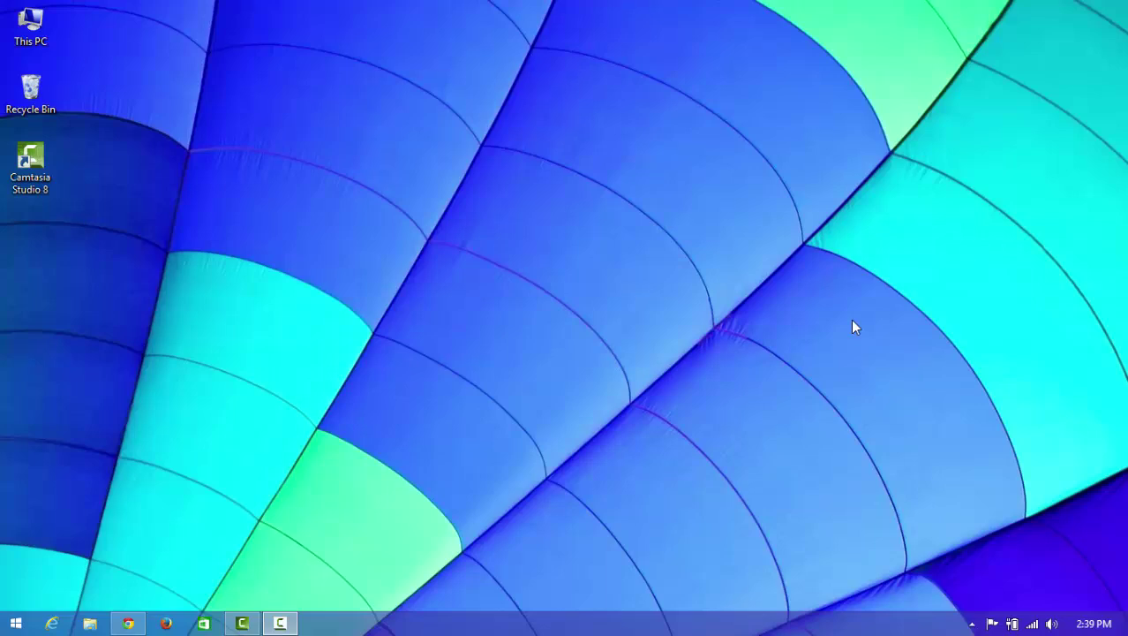
Step: Load paypal.com in Chrome and sign in with the saved account credentials
click(128, 623)
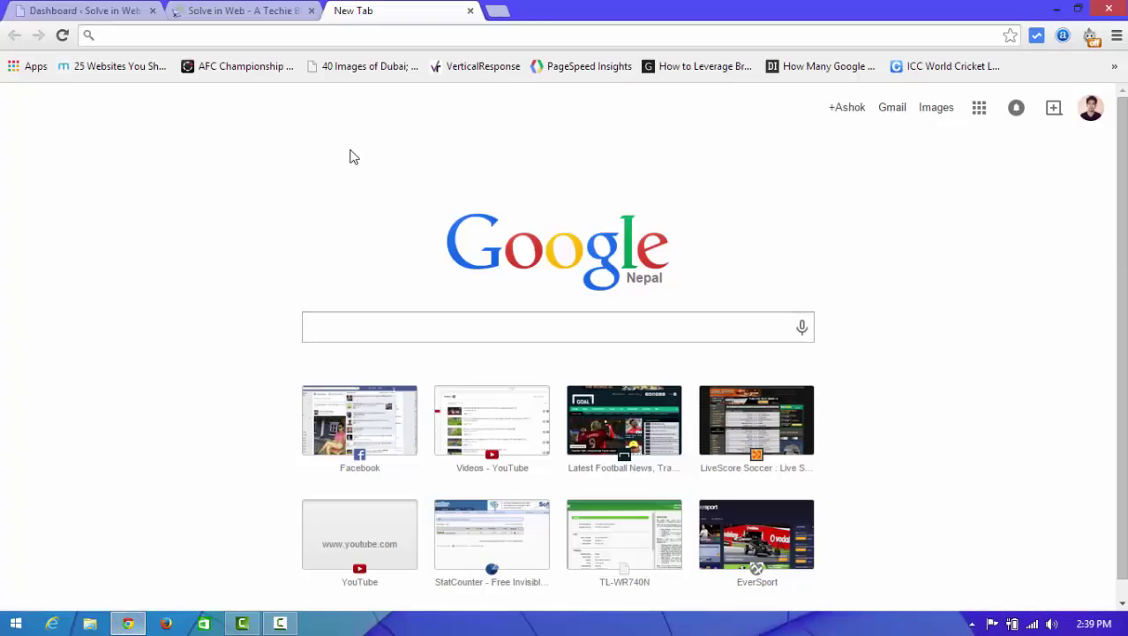
click(339, 41)
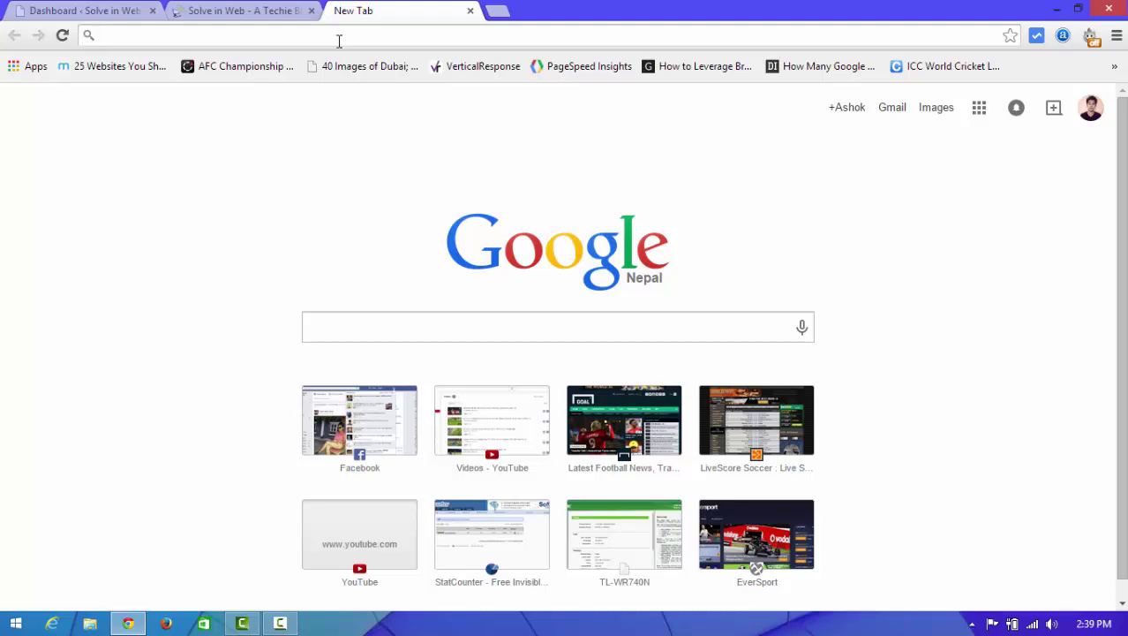
text(paypal.com)
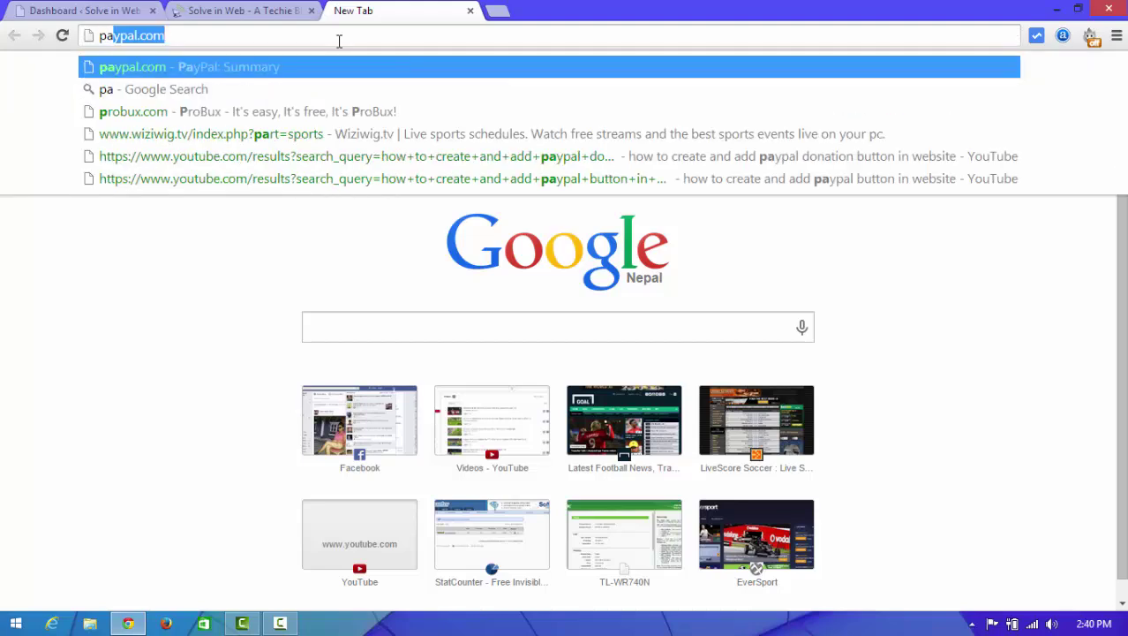
key(Return)
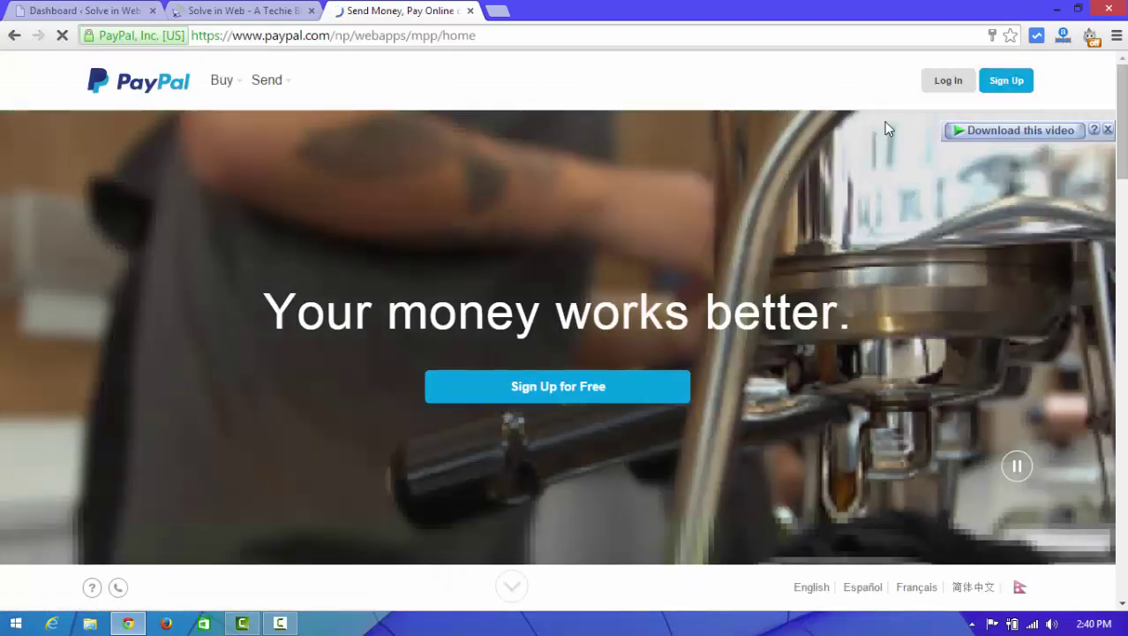
click(945, 88)
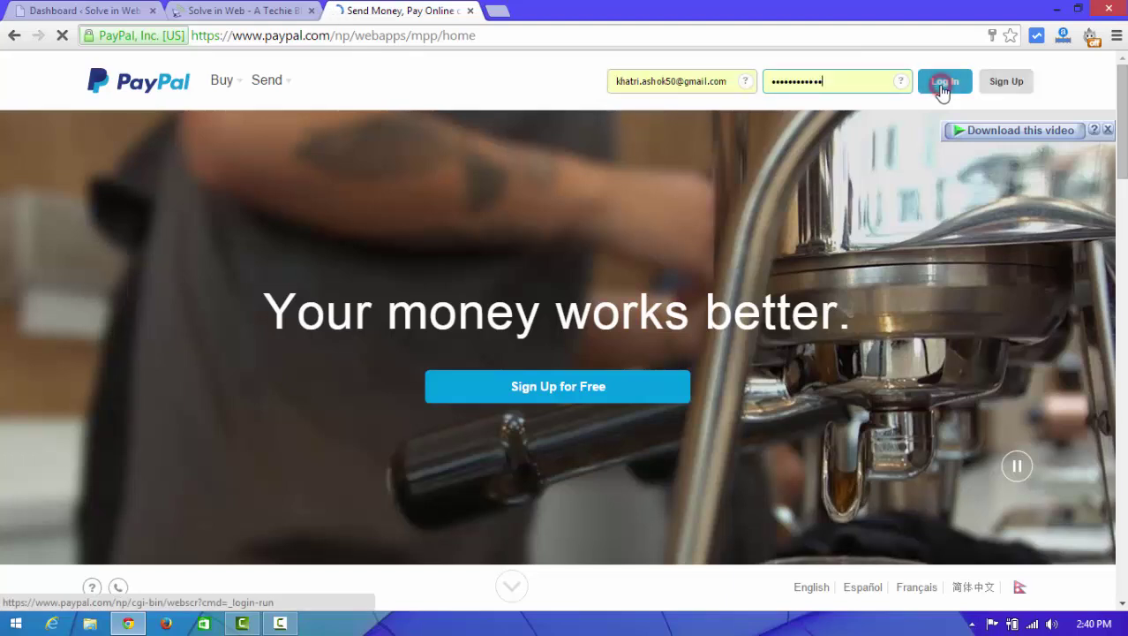
click(931, 89)
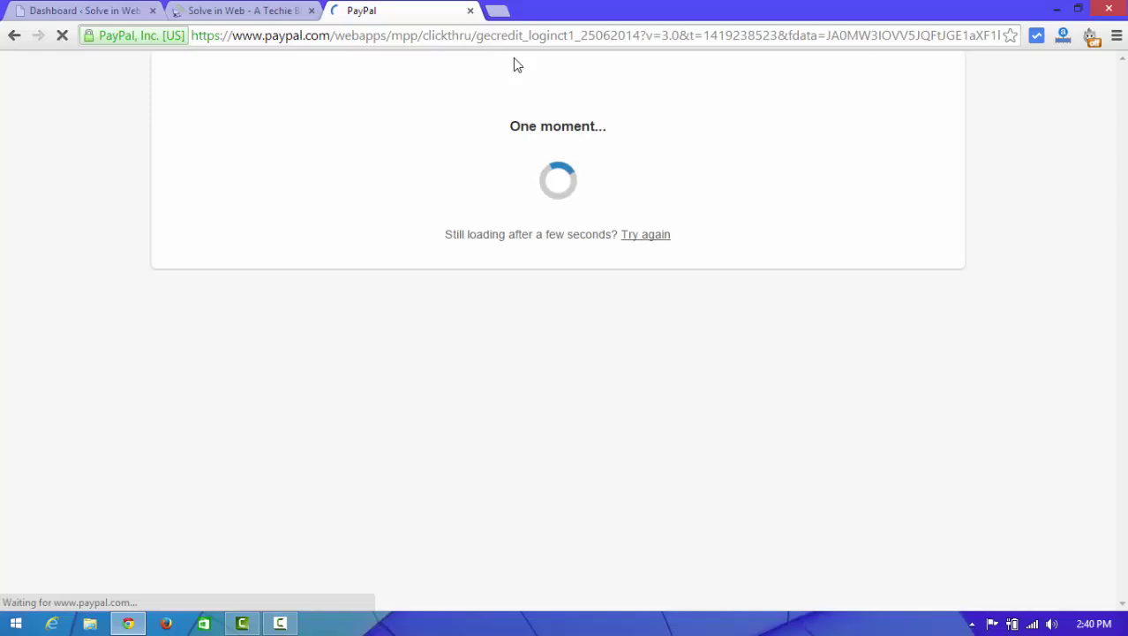
Step: Google 'create a paypal donation button' in a new tab and open the Donation Buttons - PayPal result
click(494, 11)
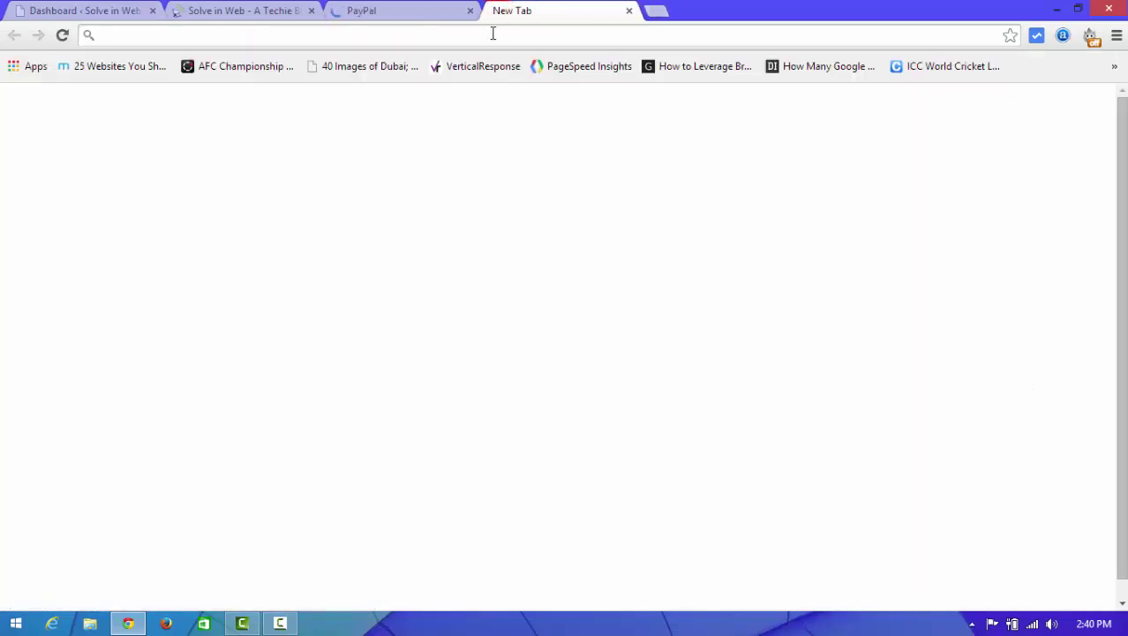
text(google.com)
key(Return)
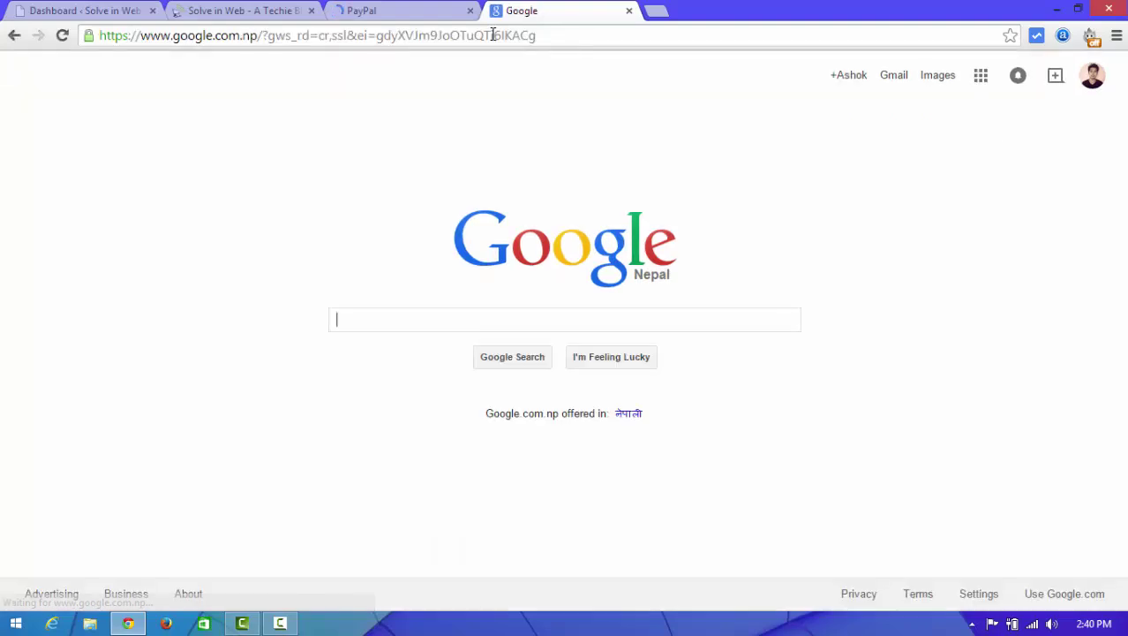
click(471, 316)
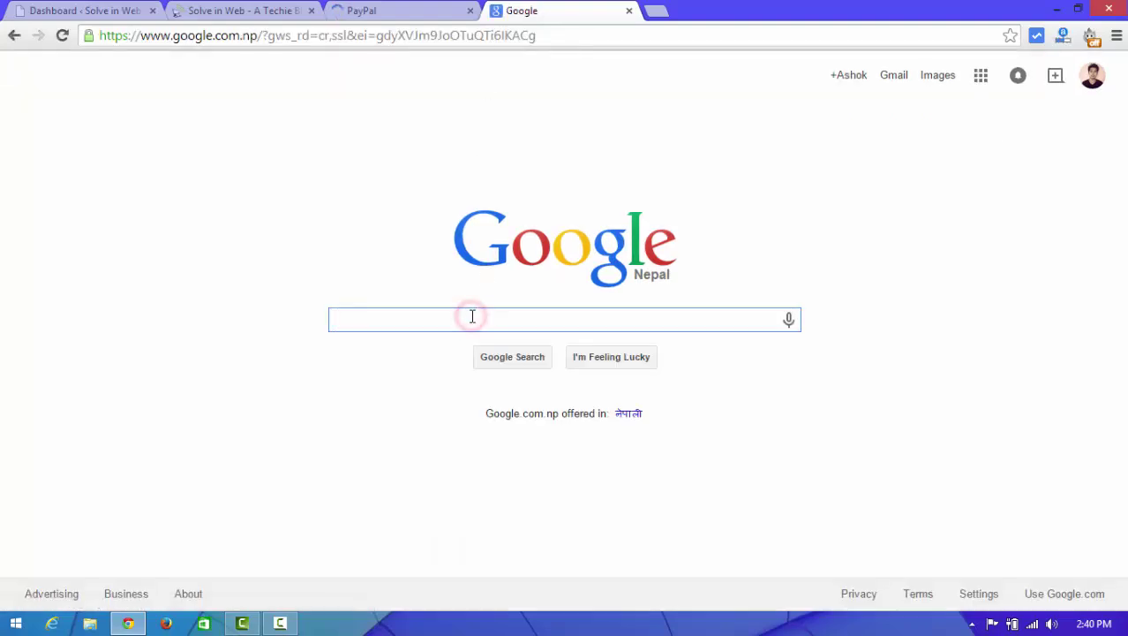
text(crea)
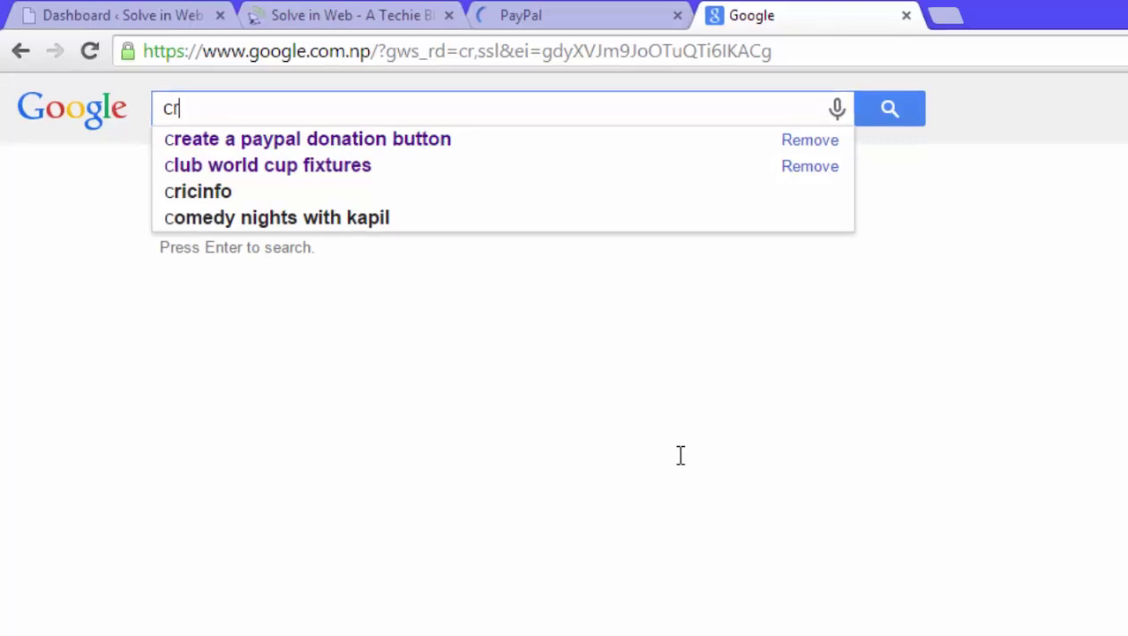
click(455, 154)
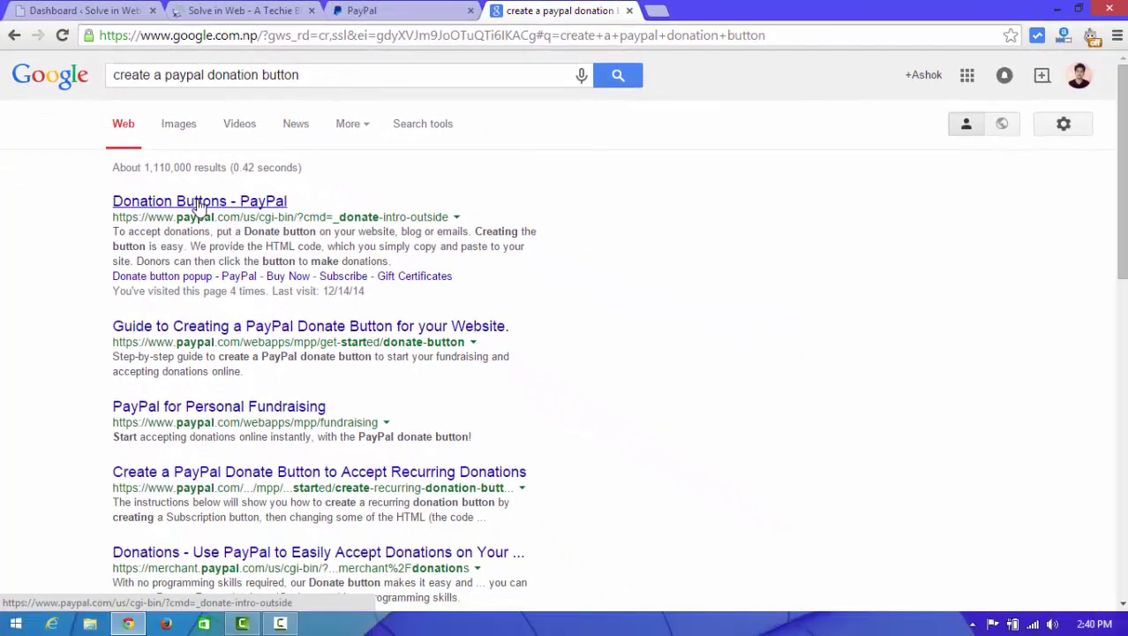
click(200, 203)
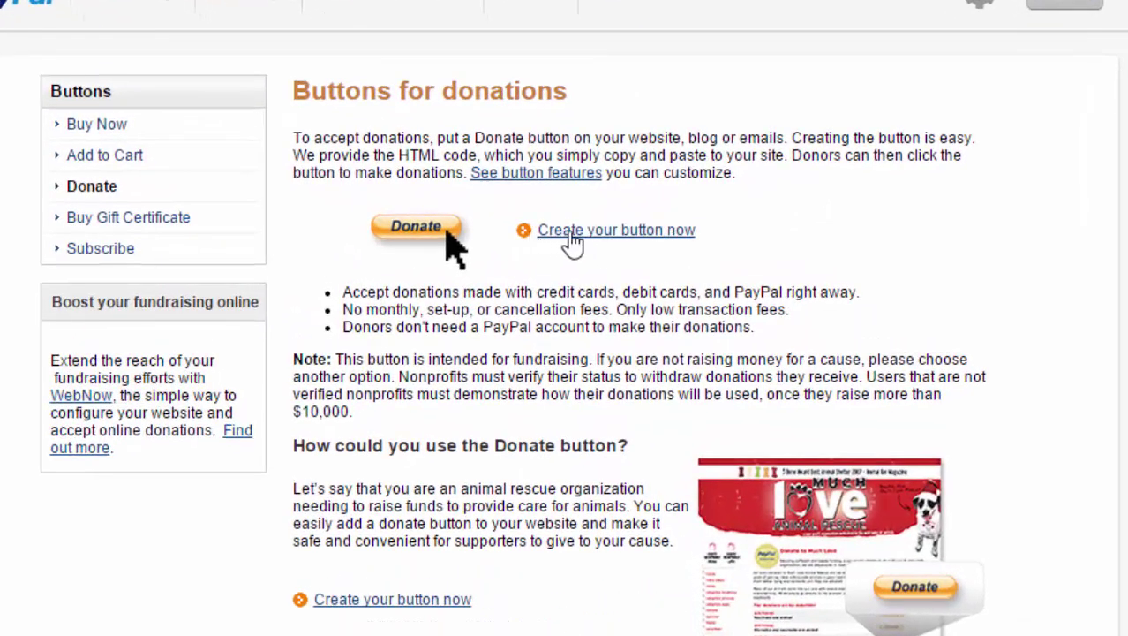
Step: Start creating a button from the Buttons for donations page and look over the Step 1 form
click(628, 236)
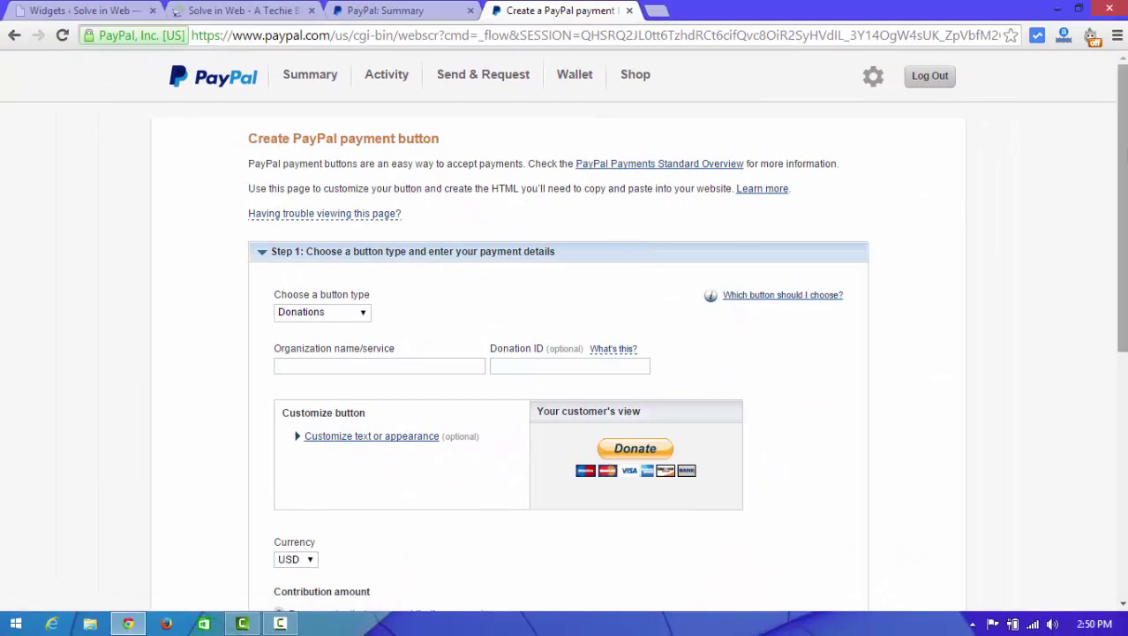
drag(1123, 149, 1119, 203)
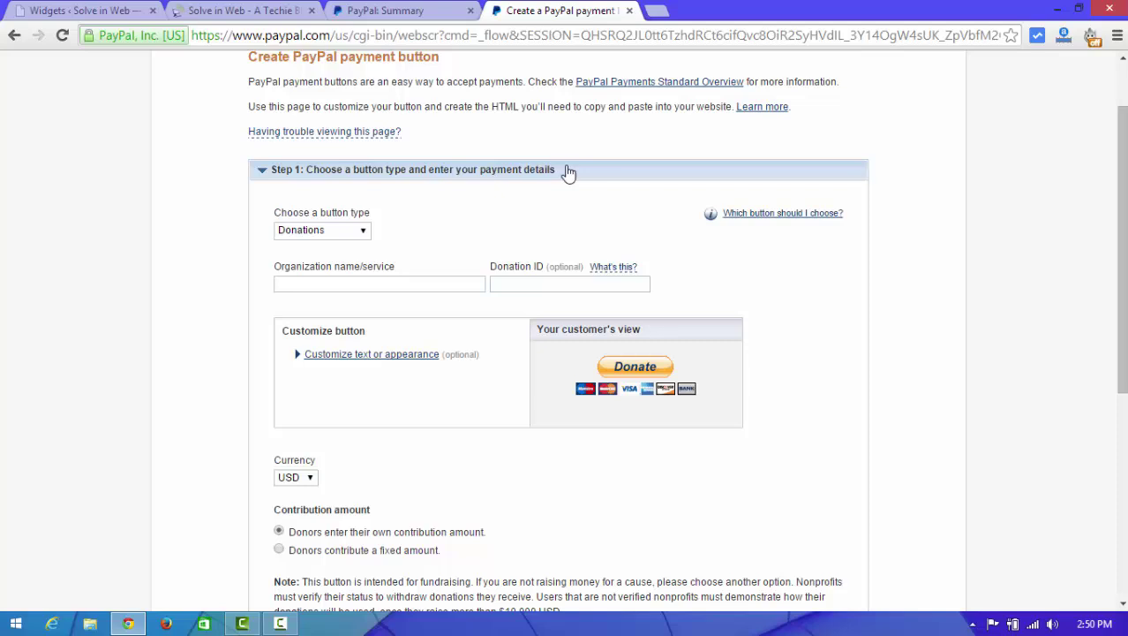
scroll(153, 244, down, 1)
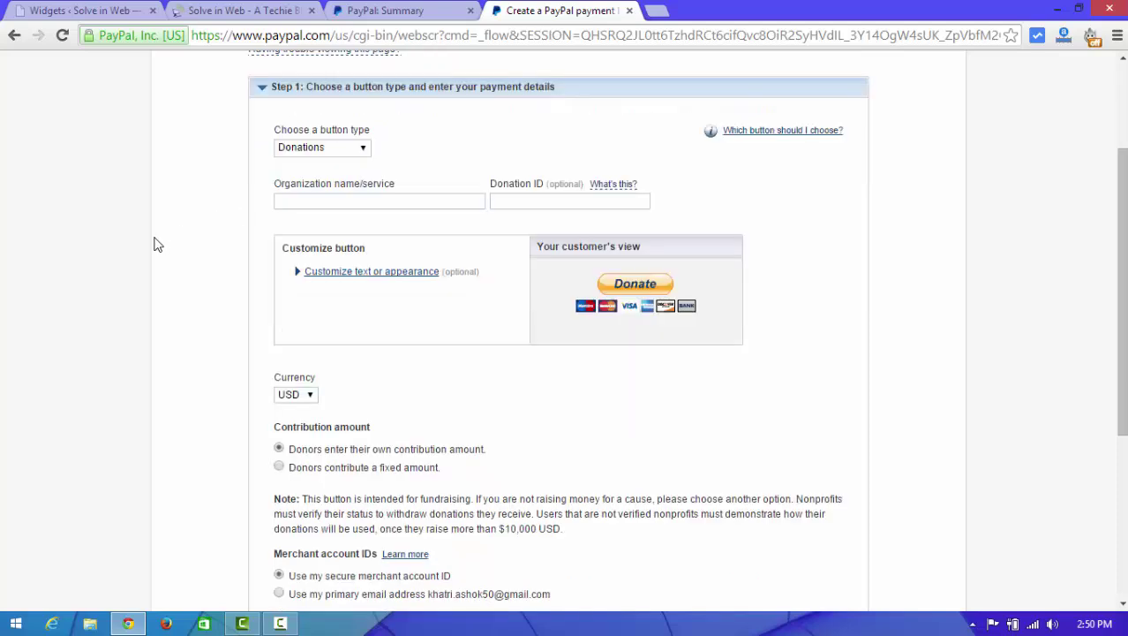
scroll(154, 245, down, 1)
scroll(154, 245, up, 2)
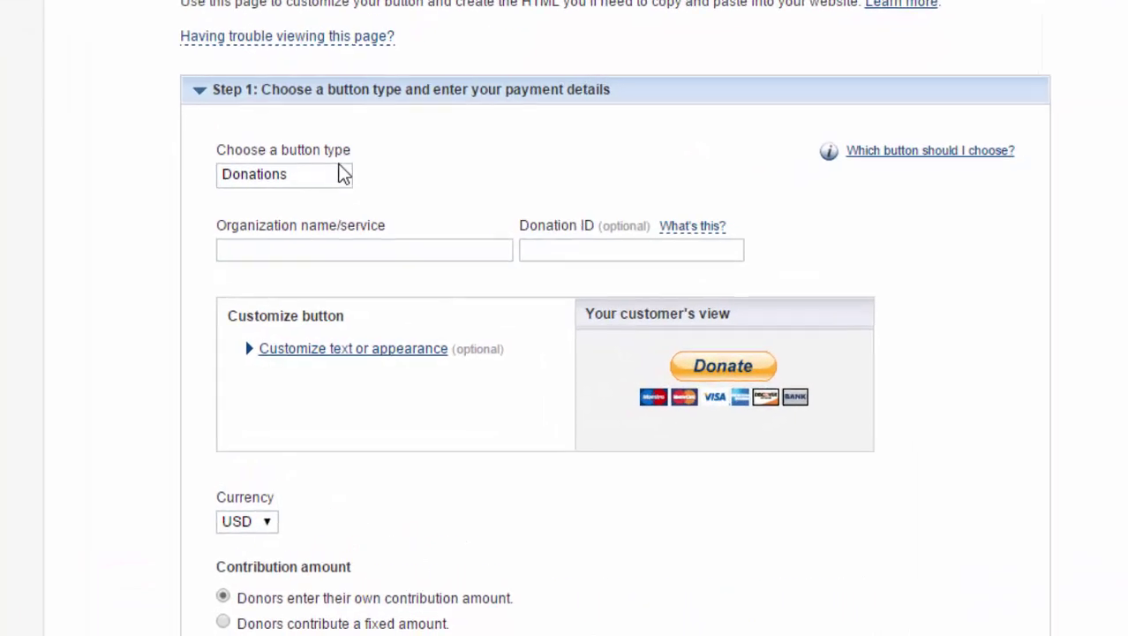
Step: Keep Donations as the button type and enter 'Solve in Web' as the organization name
click(342, 174)
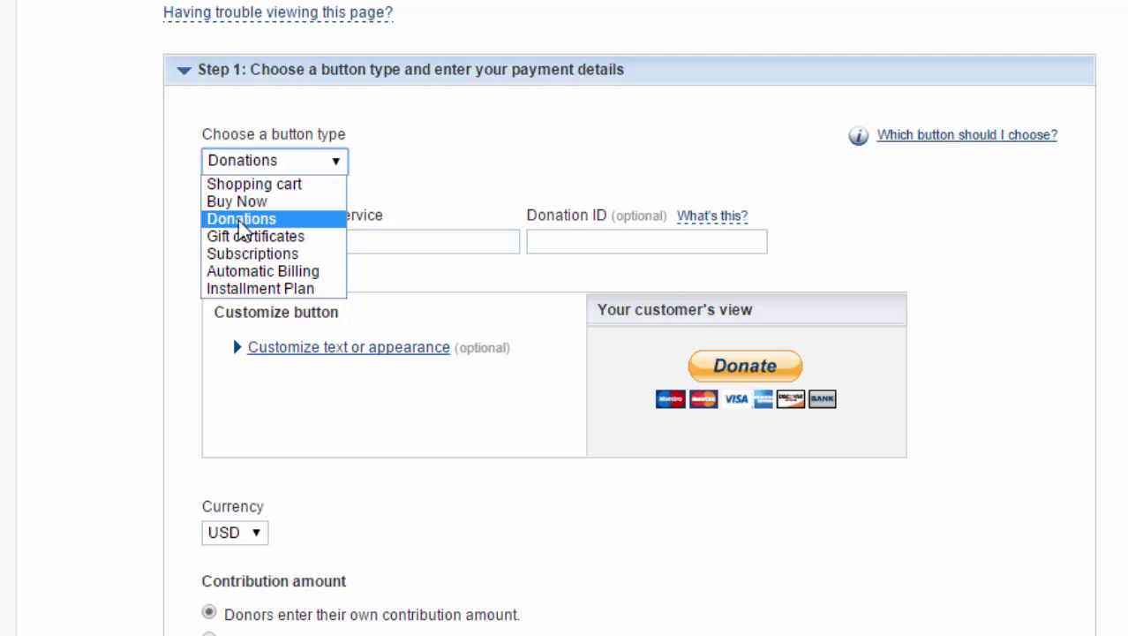
click(251, 220)
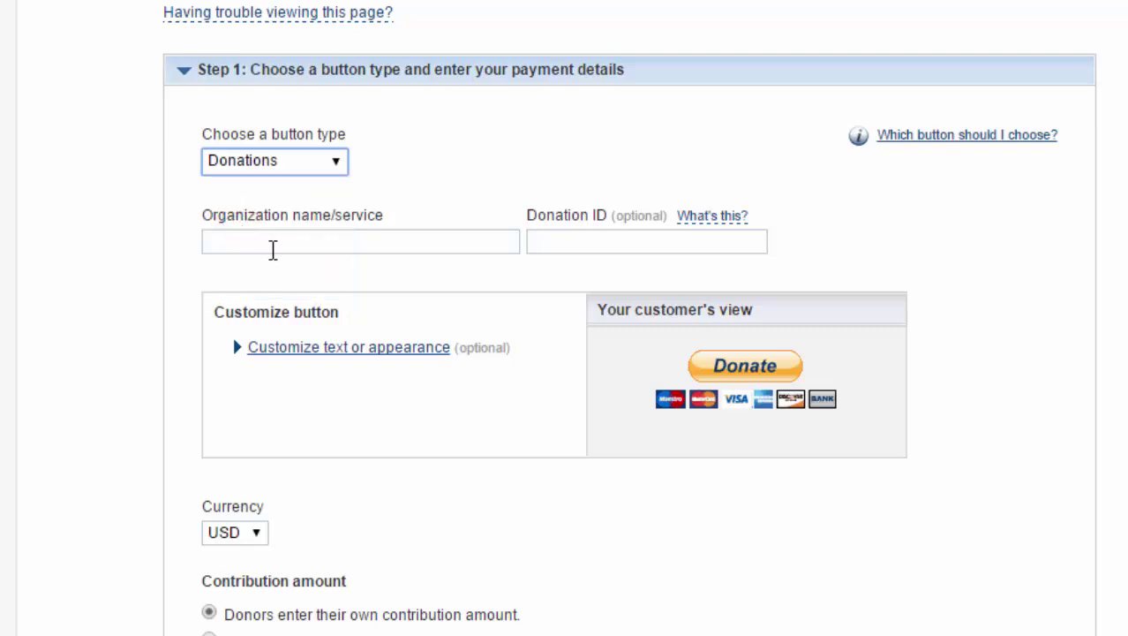
click(273, 250)
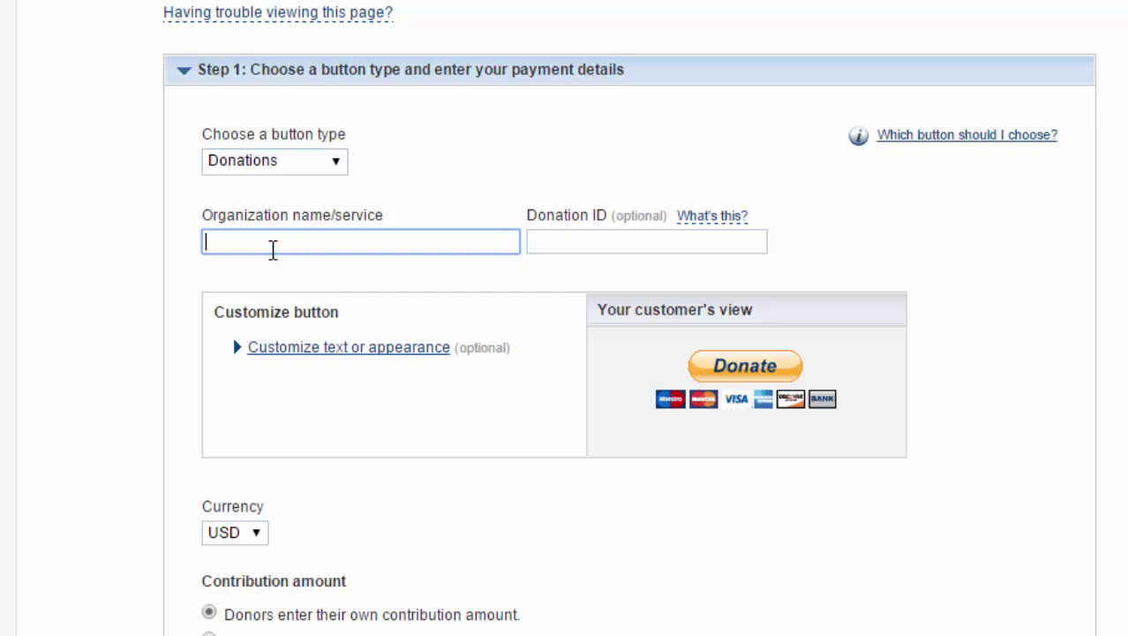
text(sol)
click(270, 271)
click(141, 284)
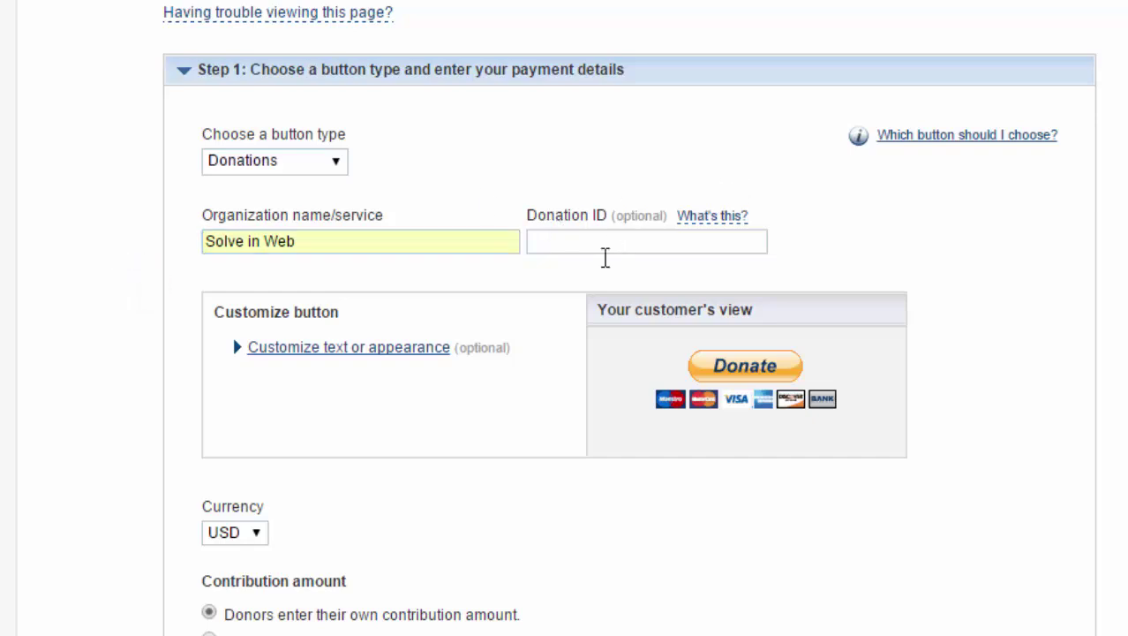
Step: Keep USD with donor-entered amounts and use the primary email address as merchant ID
scroll(50, 395, down, 3)
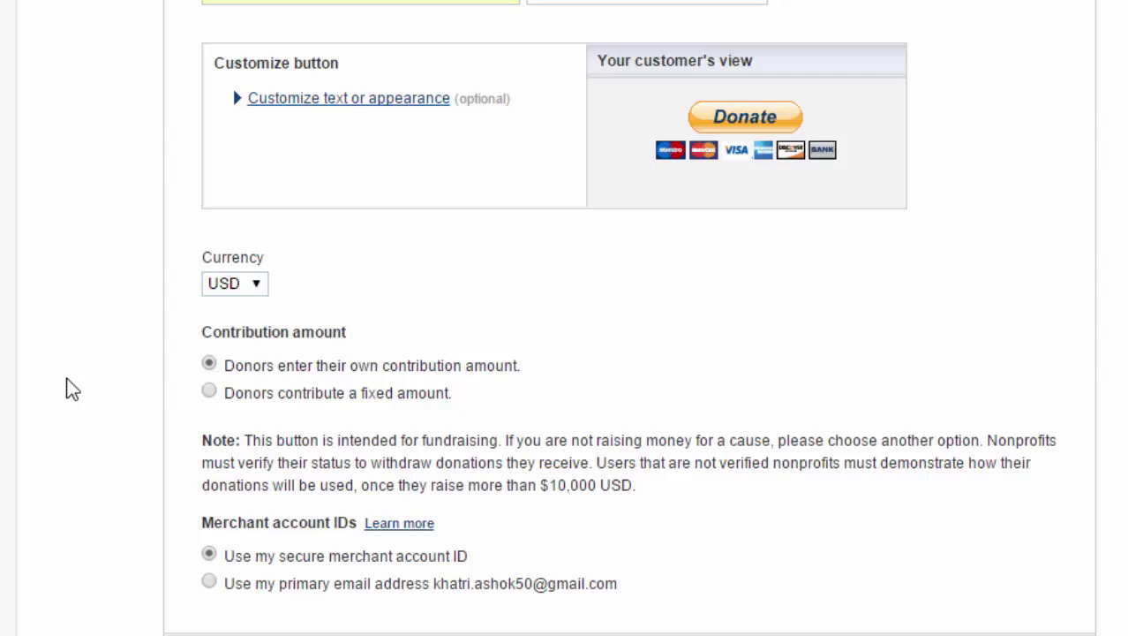
click(256, 284)
mouse_move(262, 353)
mouse_down()
mouse_move(261, 489)
mouse_move(252, 336)
mouse_up()
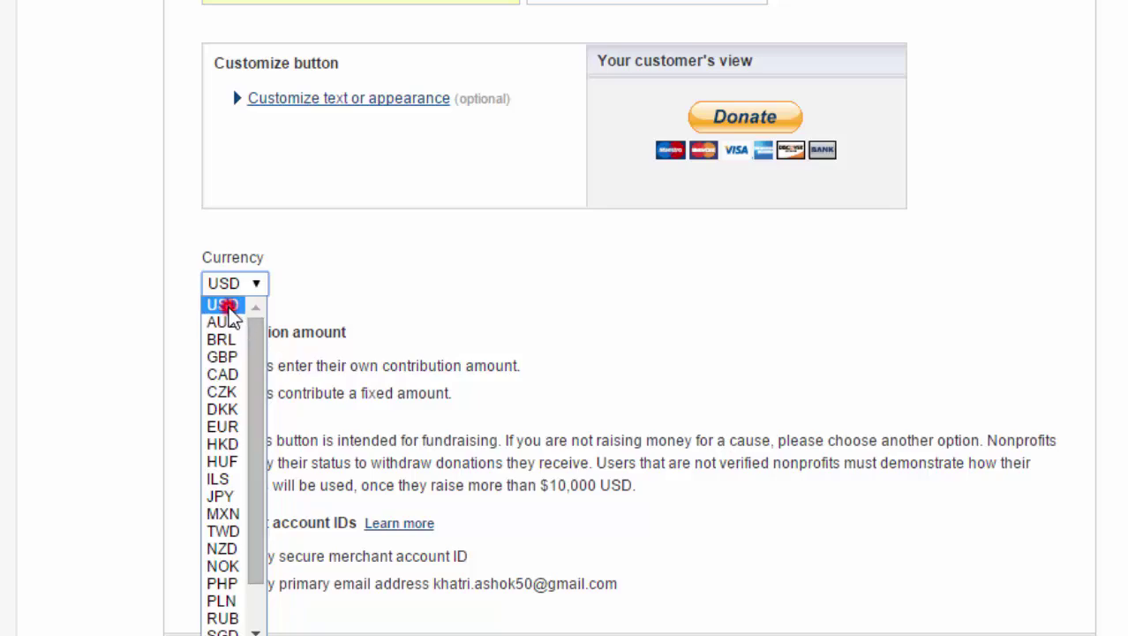
click(225, 306)
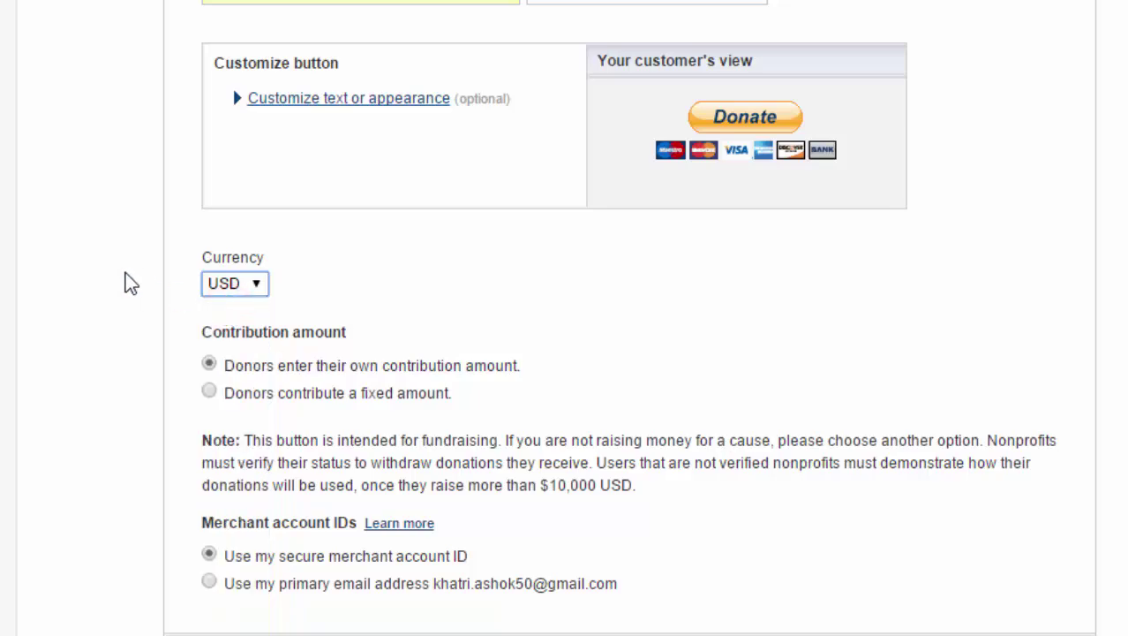
scroll(131, 282, down, 3)
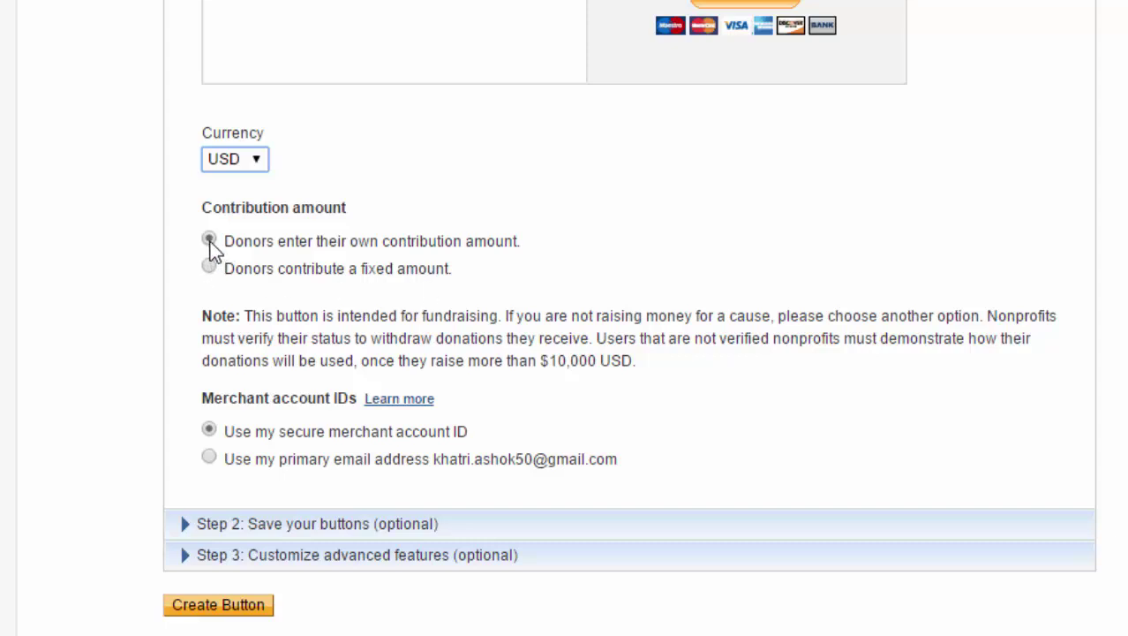
scroll(143, 429, down, 2)
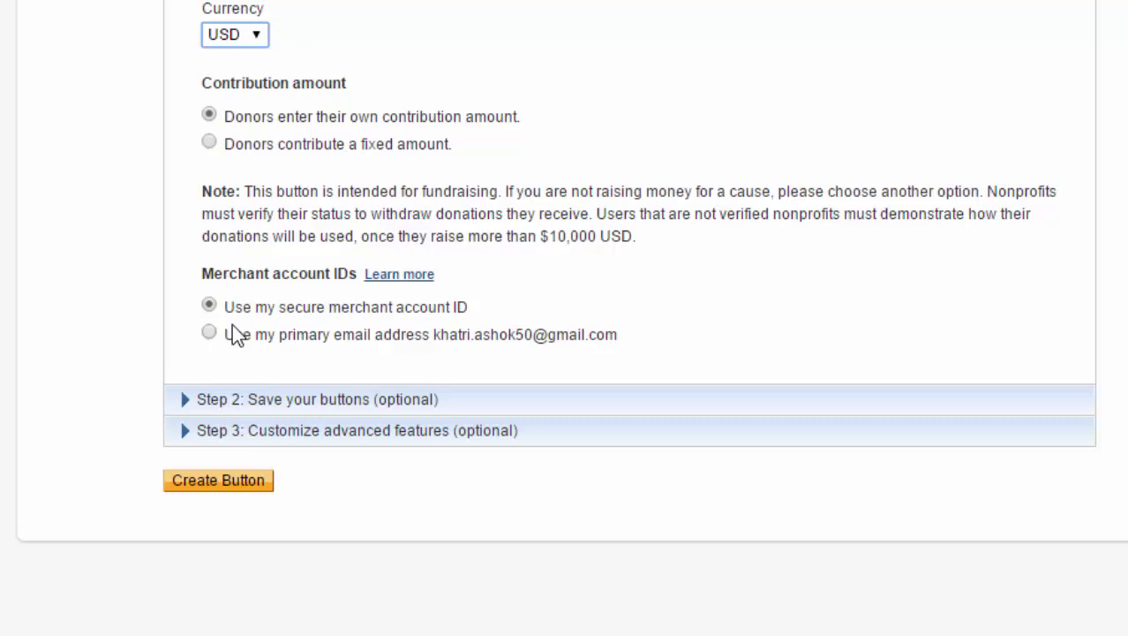
click(208, 335)
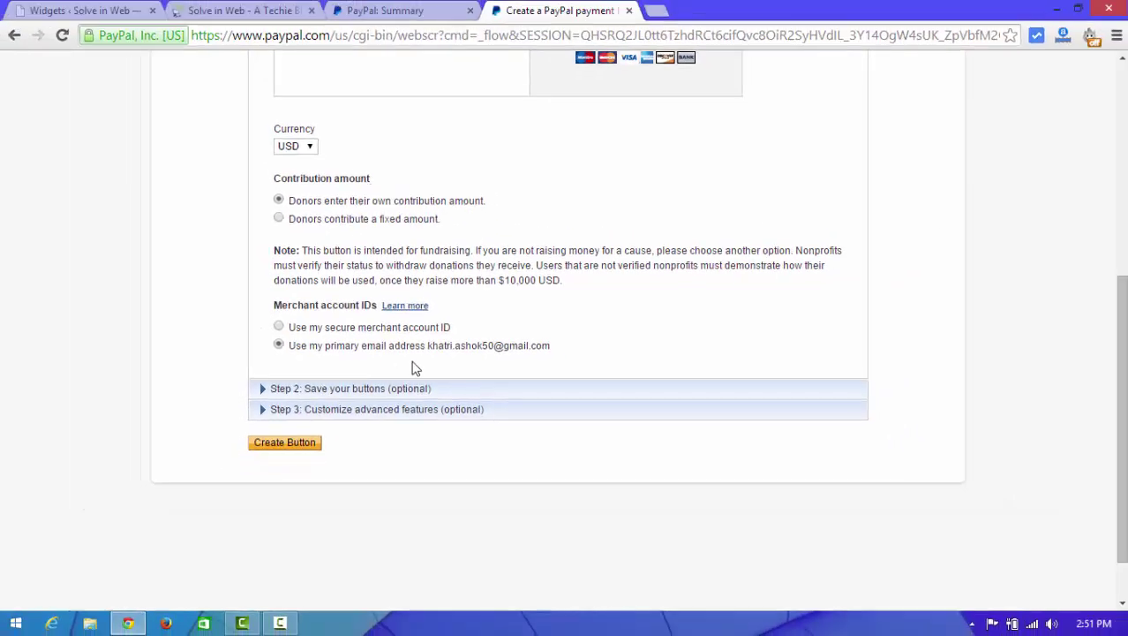
Step: Generate the Donate button's HTML code and copy it
click(280, 446)
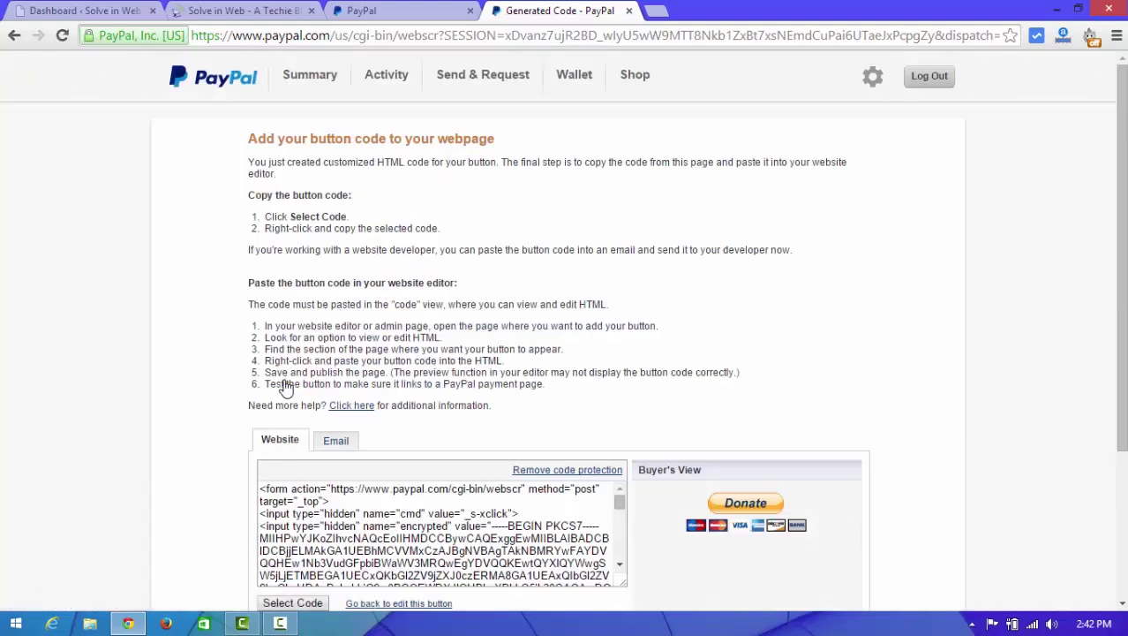
drag(1123, 150, 1123, 254)
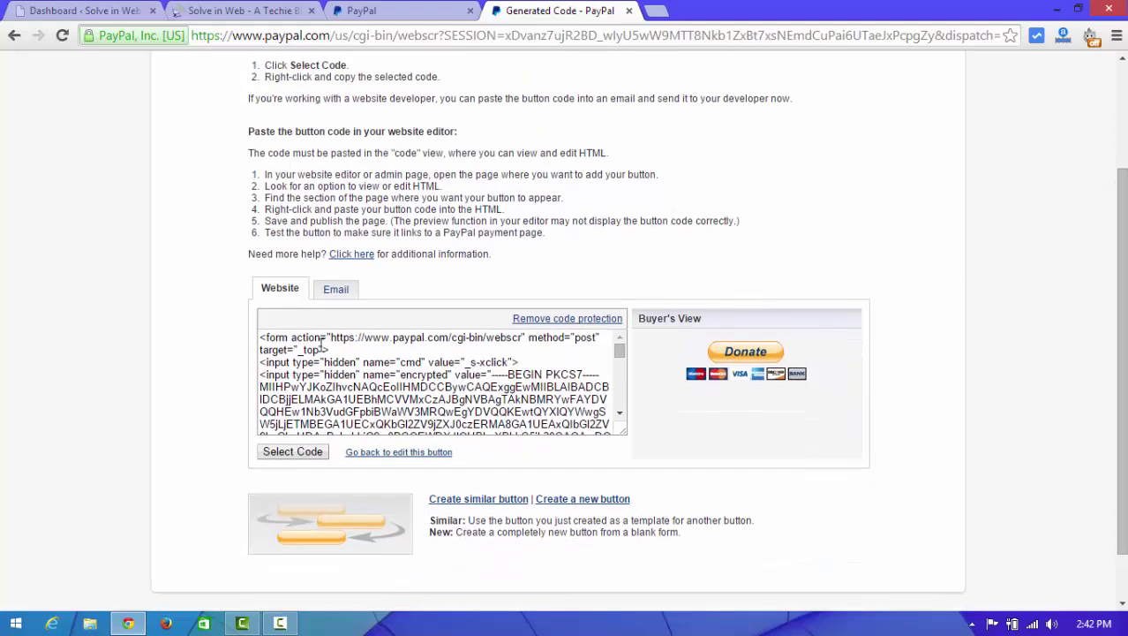
mouse_move(622, 349)
mouse_down()
mouse_move(623, 395)
mouse_move(621, 356)
mouse_up()
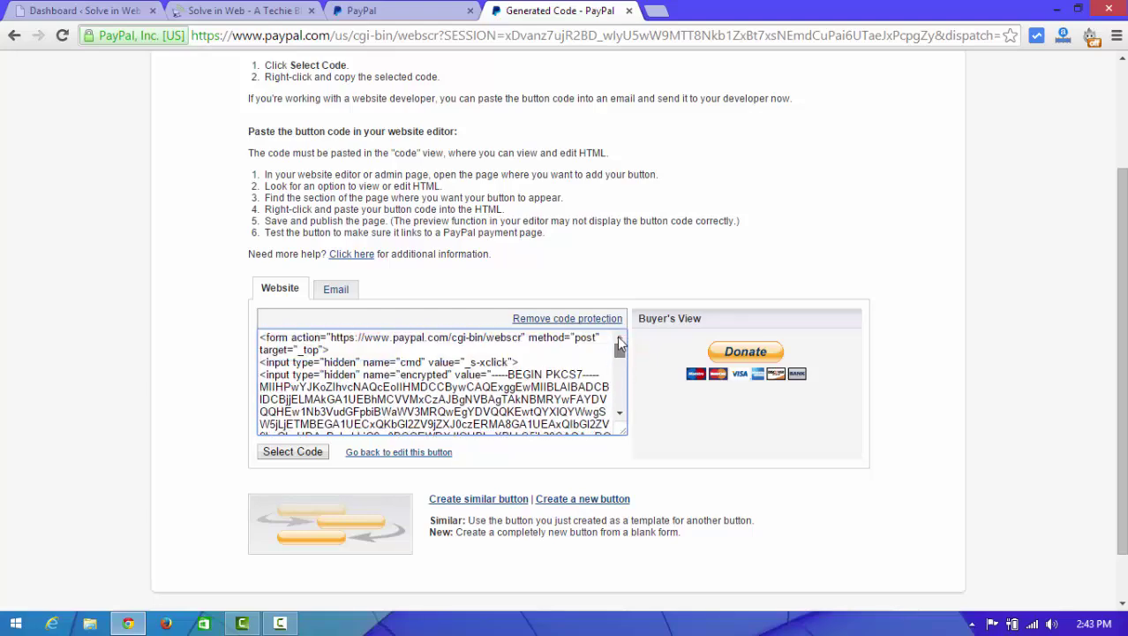
click(410, 379)
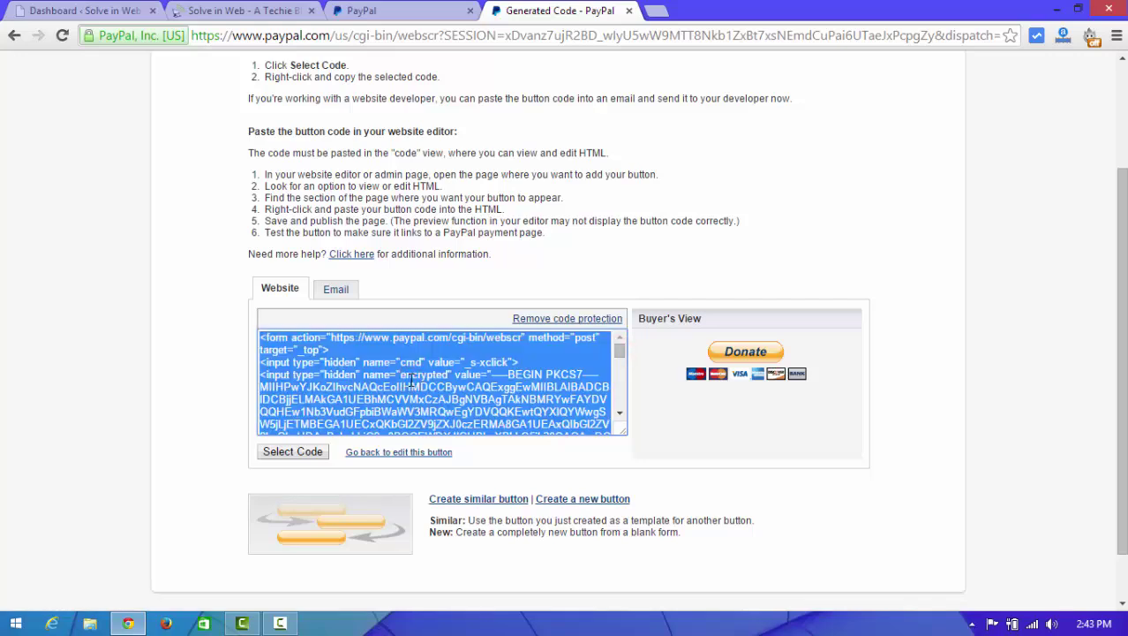
right_click(411, 380)
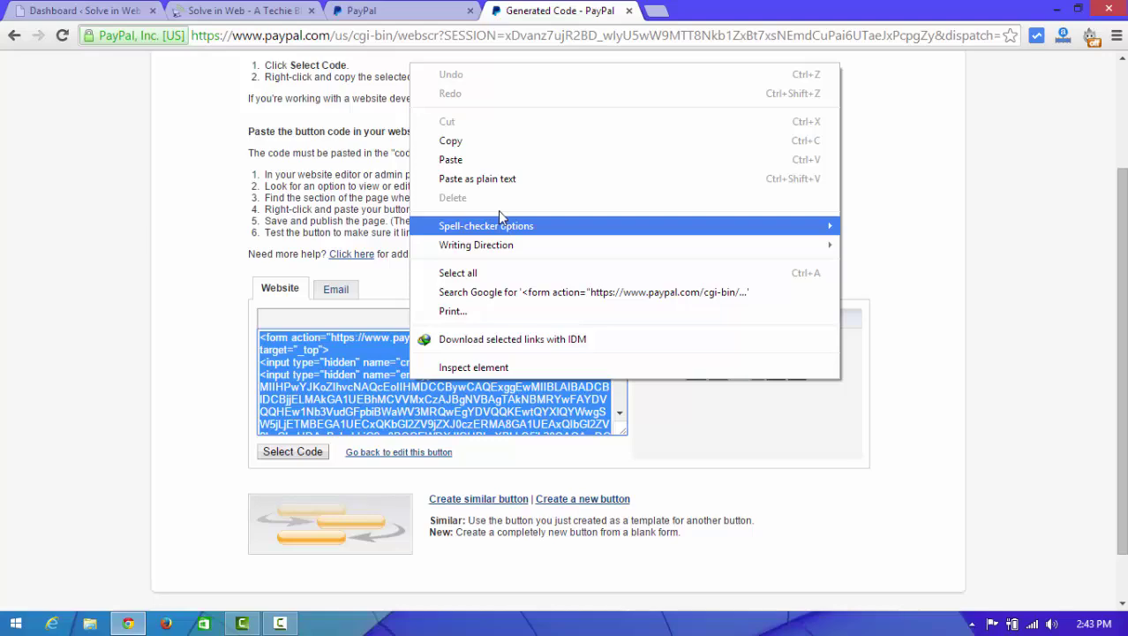
click(450, 140)
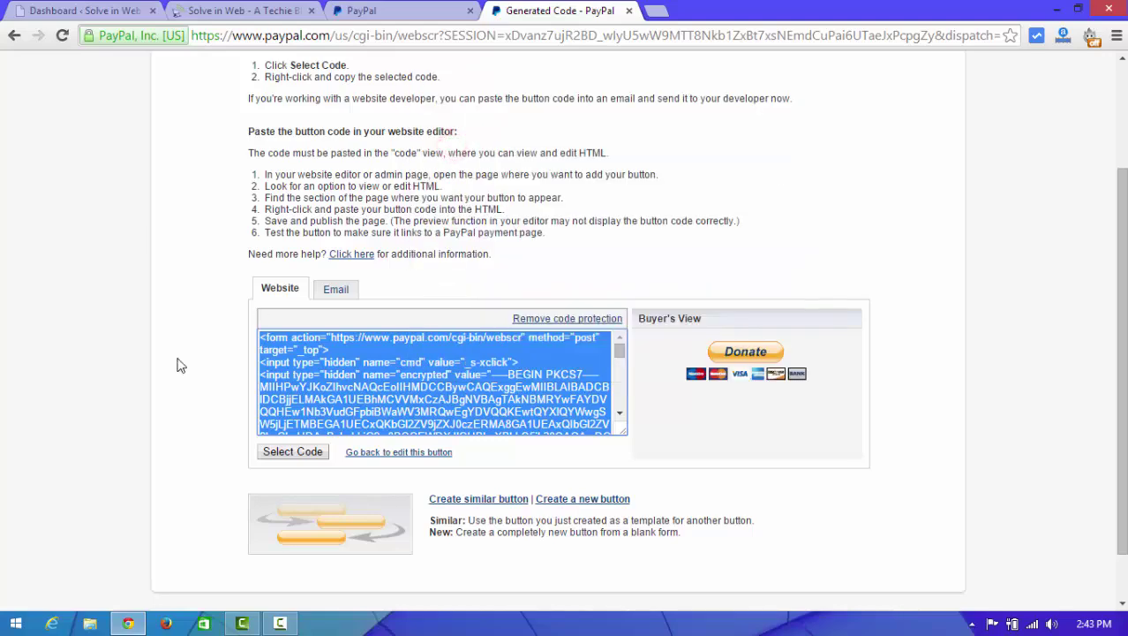
Step: Switch to the WordPress admin dashboard tab
scroll(191, 430, down, 1)
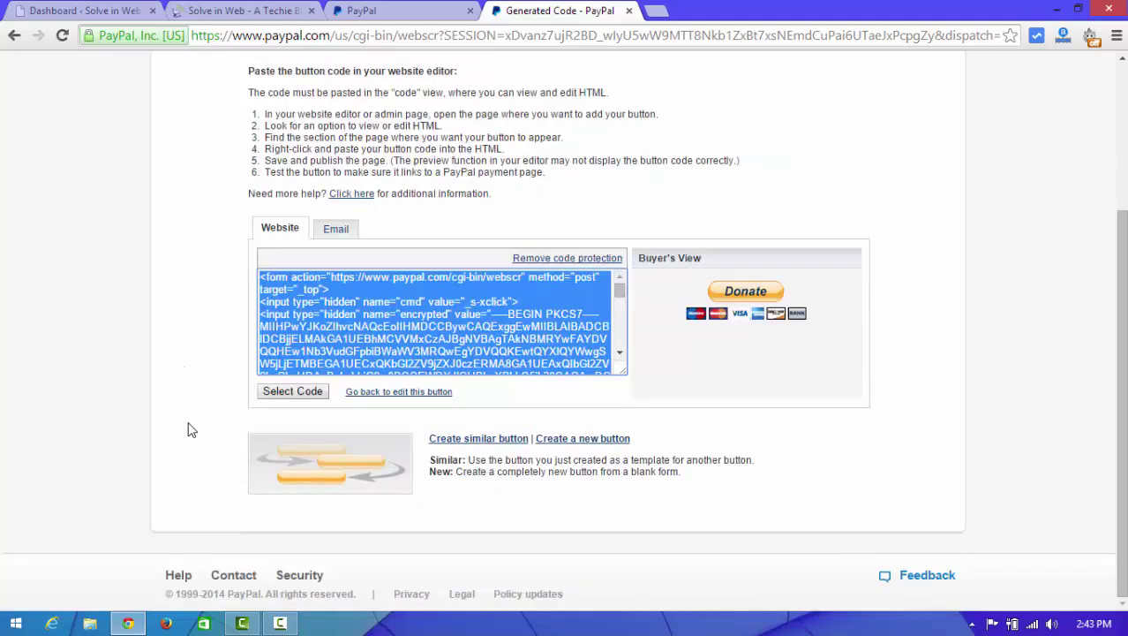
scroll(190, 429, up, 3)
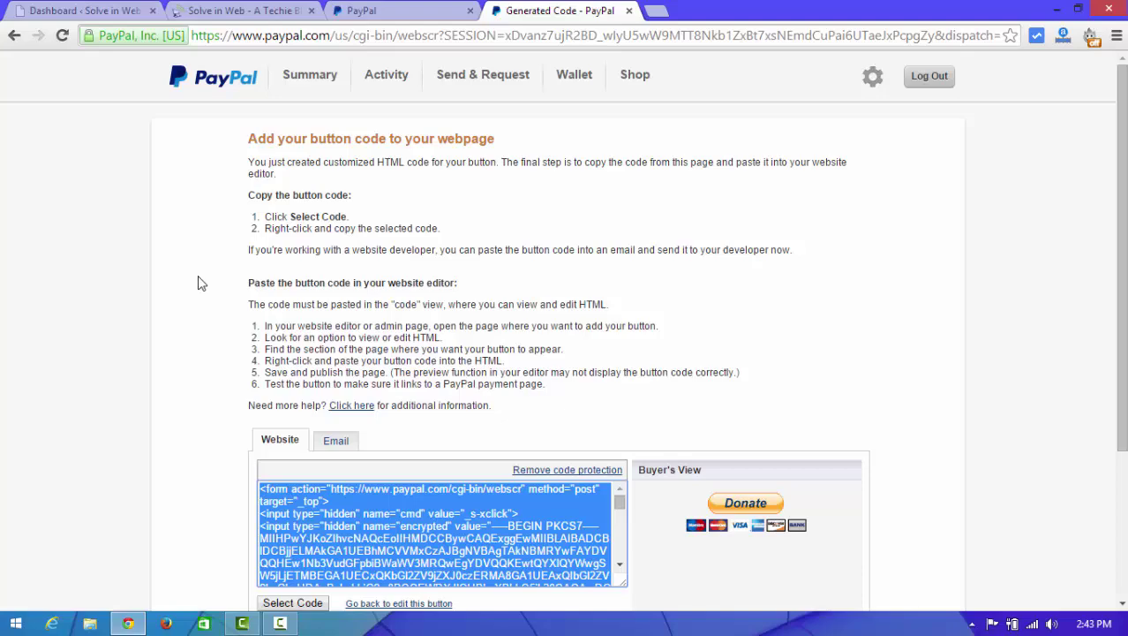
click(84, 10)
Step: Go to Appearance > Widgets and scroll the Available Widgets list down to Text
mouse_move(71, 403)
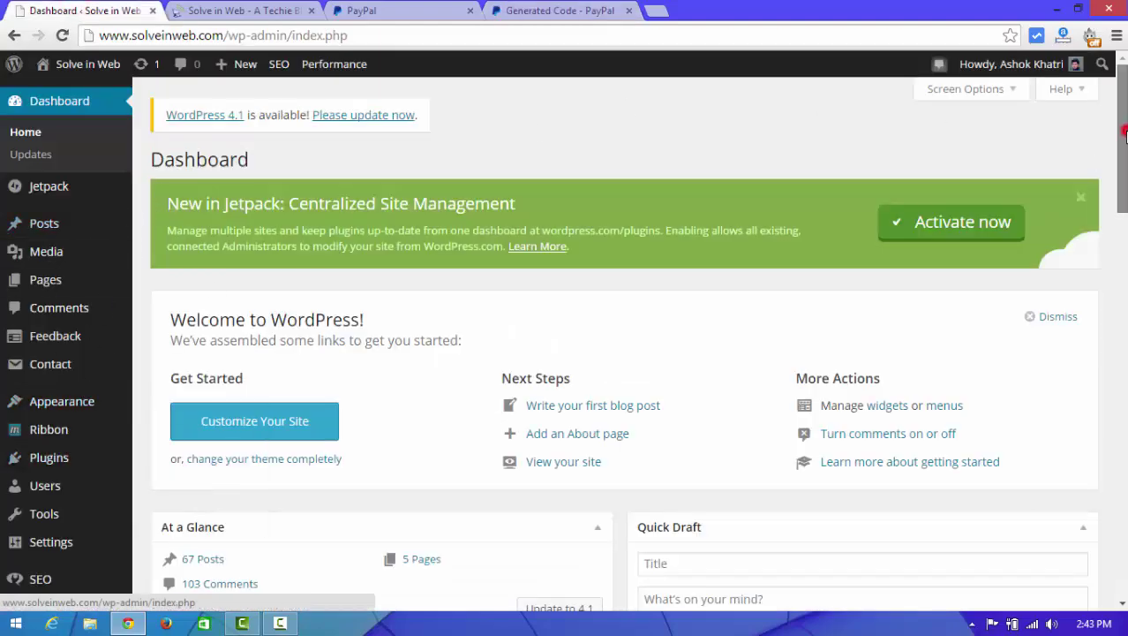
scroll(1120, 132, down, 2)
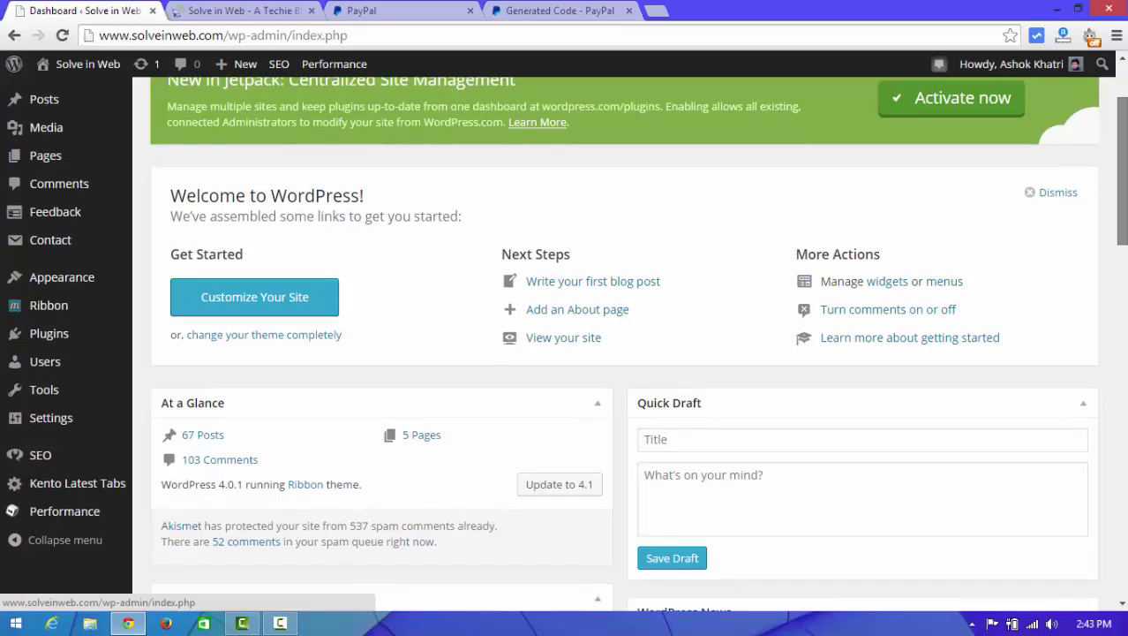
scroll(766, 163, down, 2)
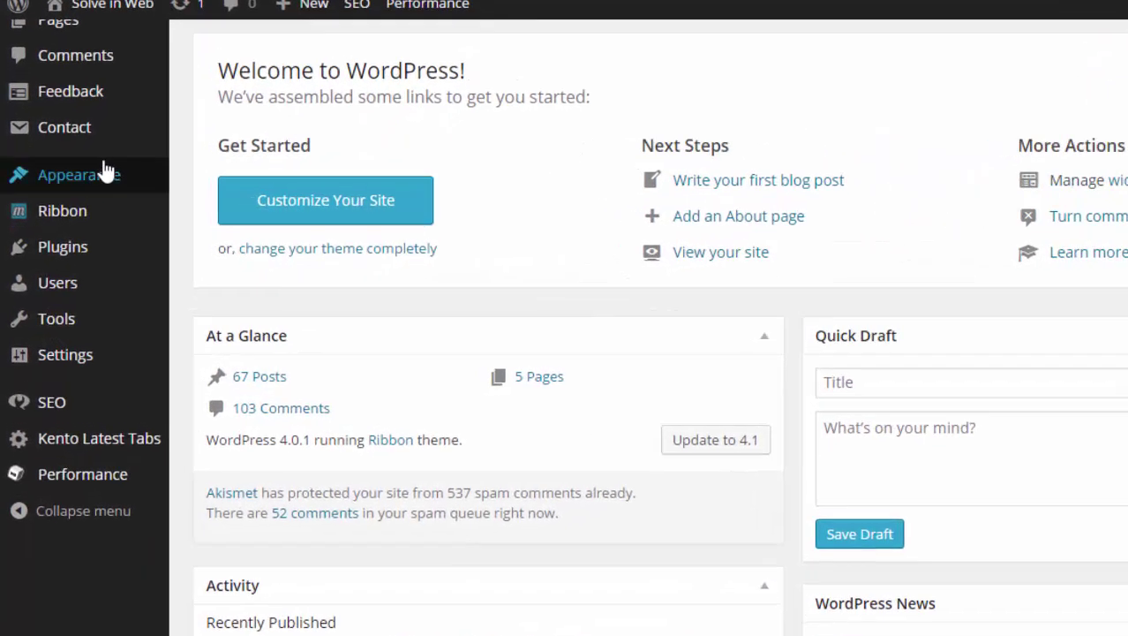
mouse_move(82, 193)
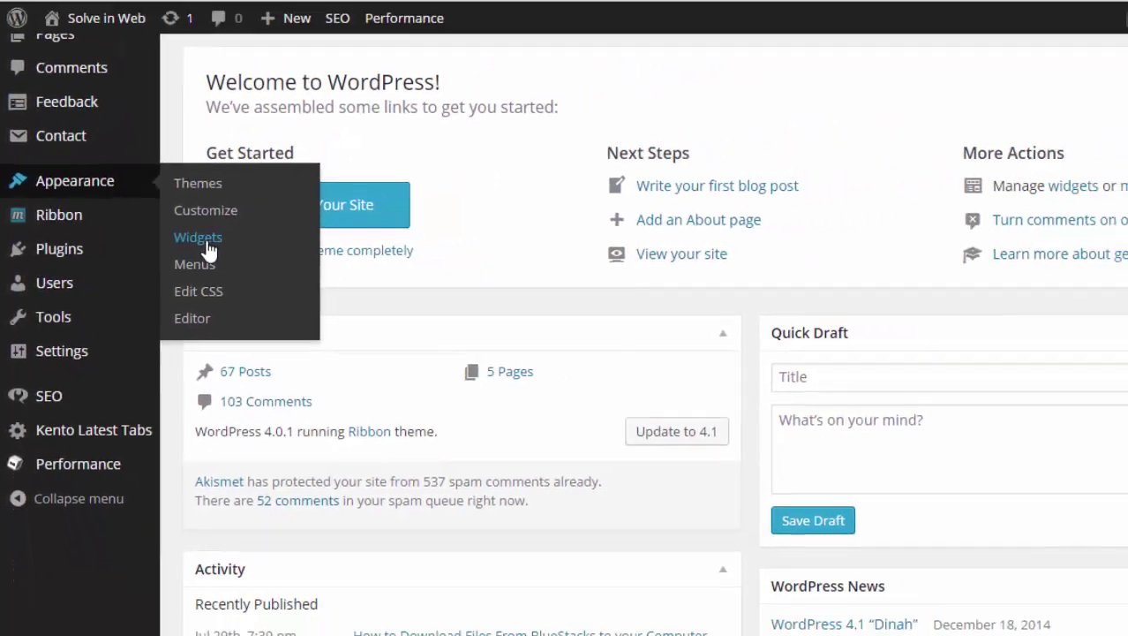
click(292, 228)
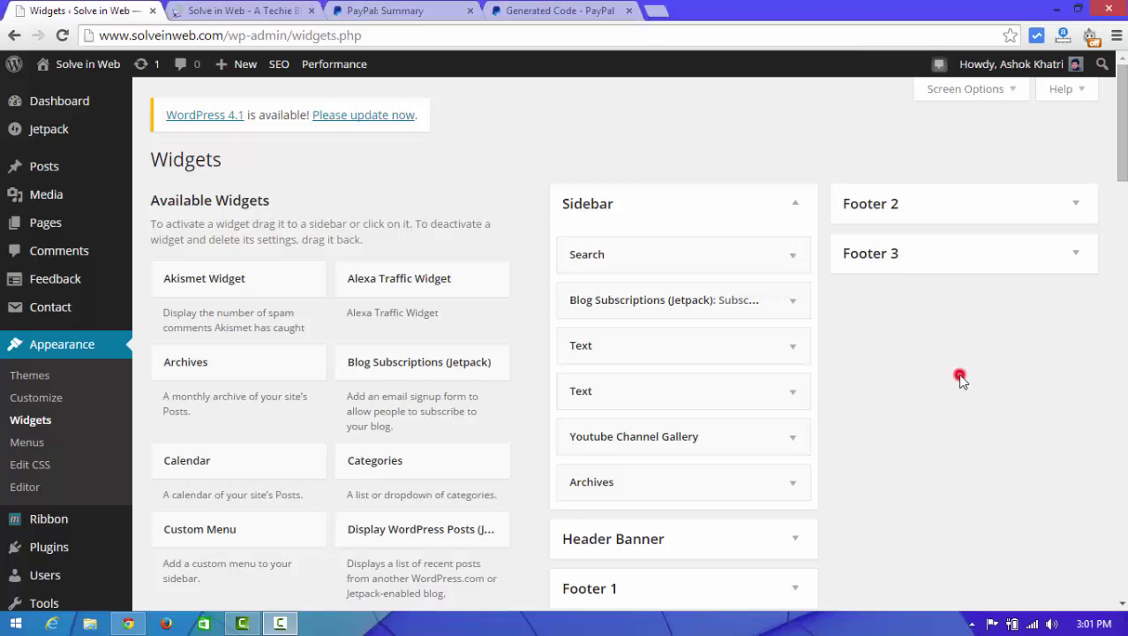
scroll(961, 375, down, 7)
scroll(960, 380, down, 6)
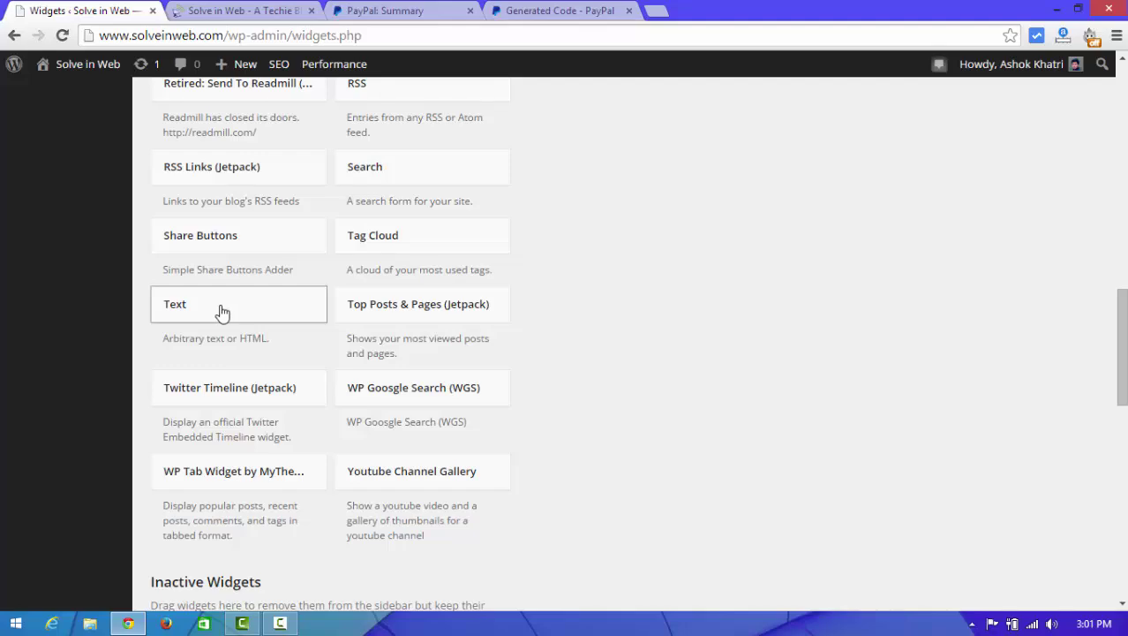
Step: Add a Text widget to the Sidebar area and scroll to its empty content box
click(222, 313)
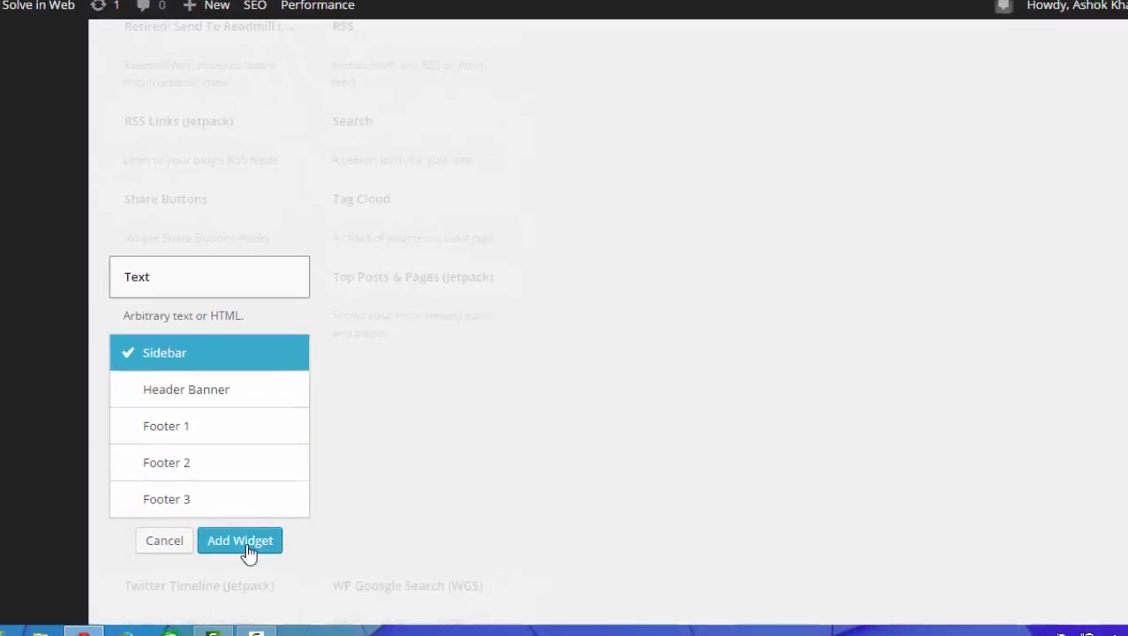
click(265, 537)
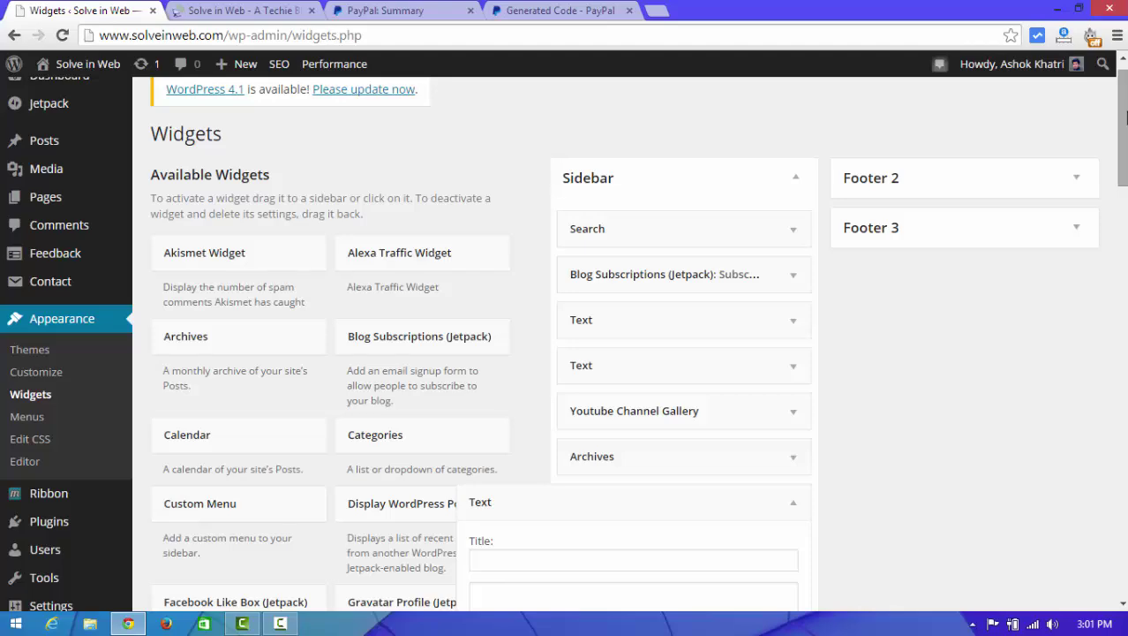
drag(1122, 113, 729, 118)
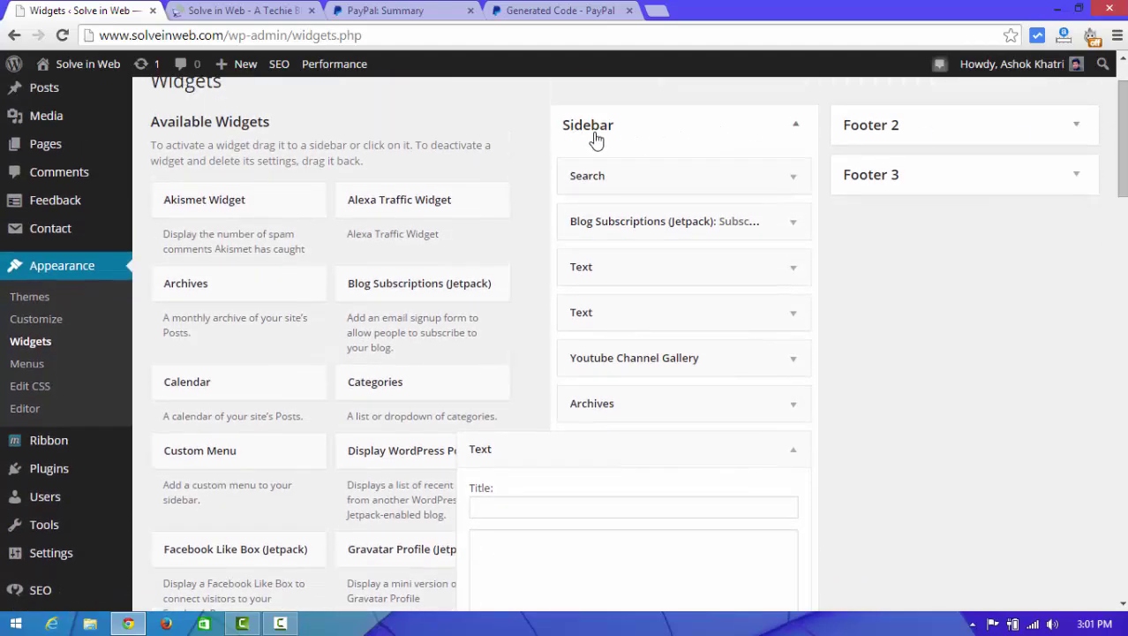
drag(1124, 152, 1124, 209)
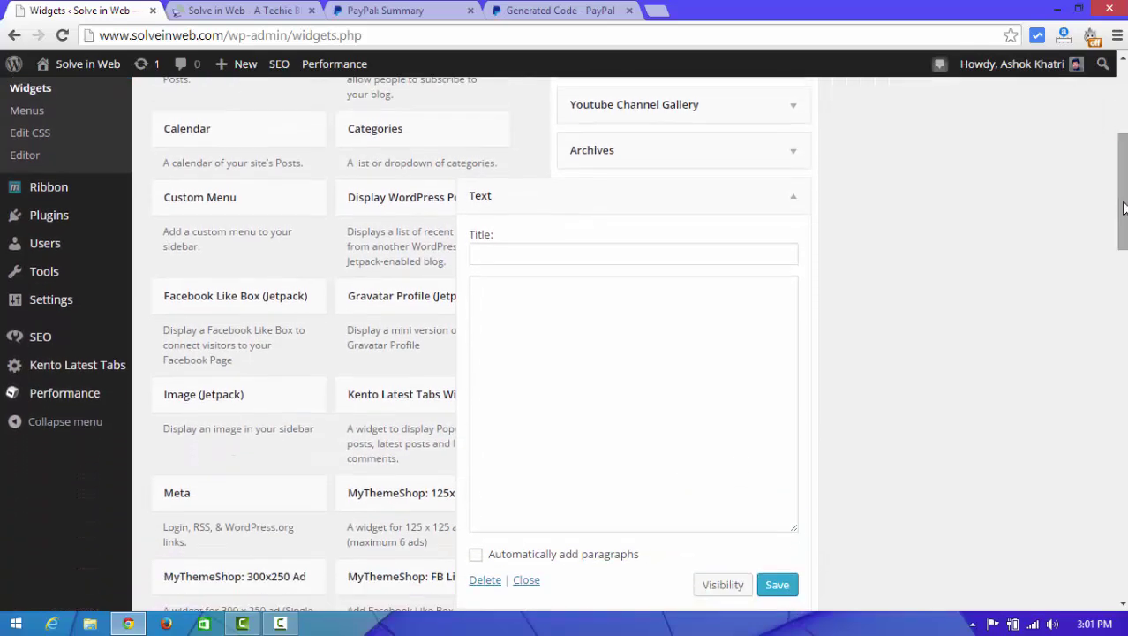
Step: Copy the generated Donate button code again from the PayPal tab
click(649, 341)
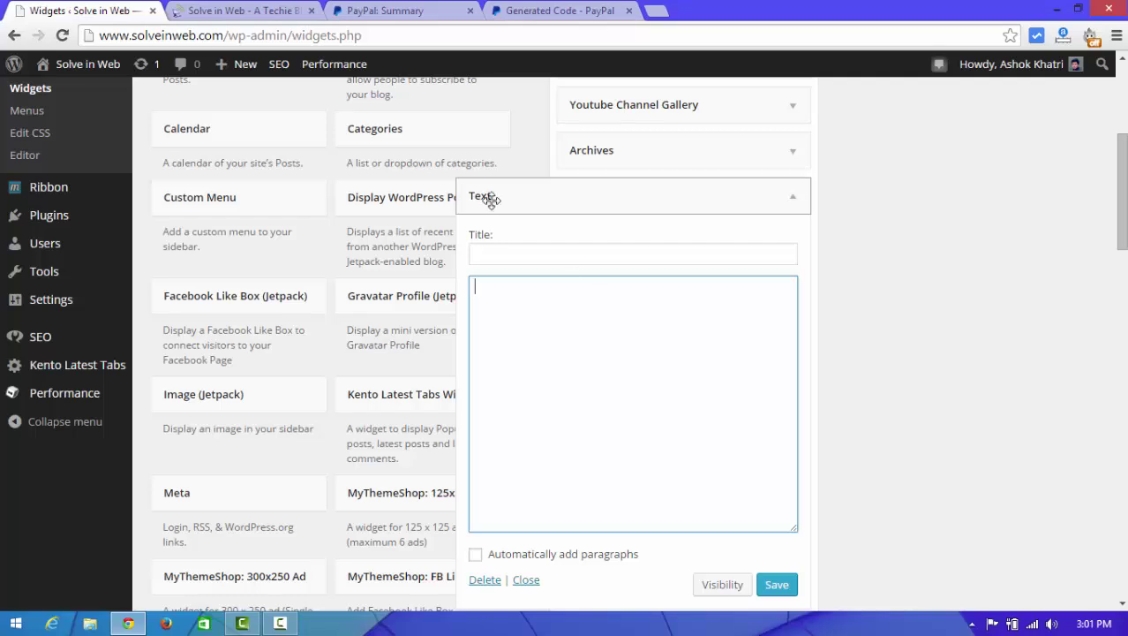
click(521, 10)
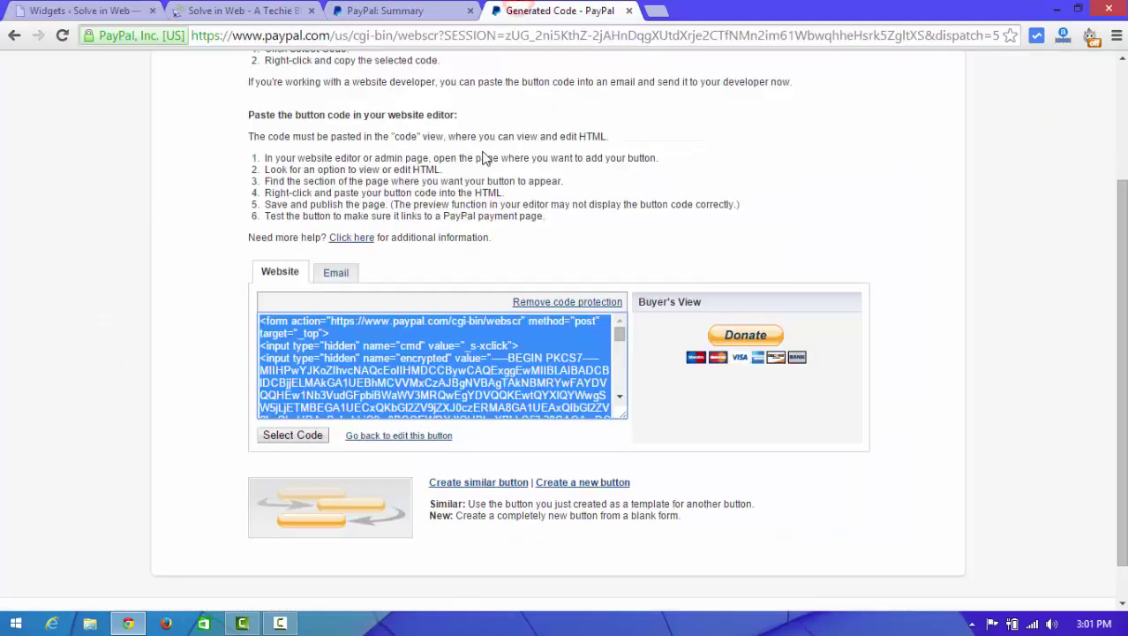
right_click(409, 381)
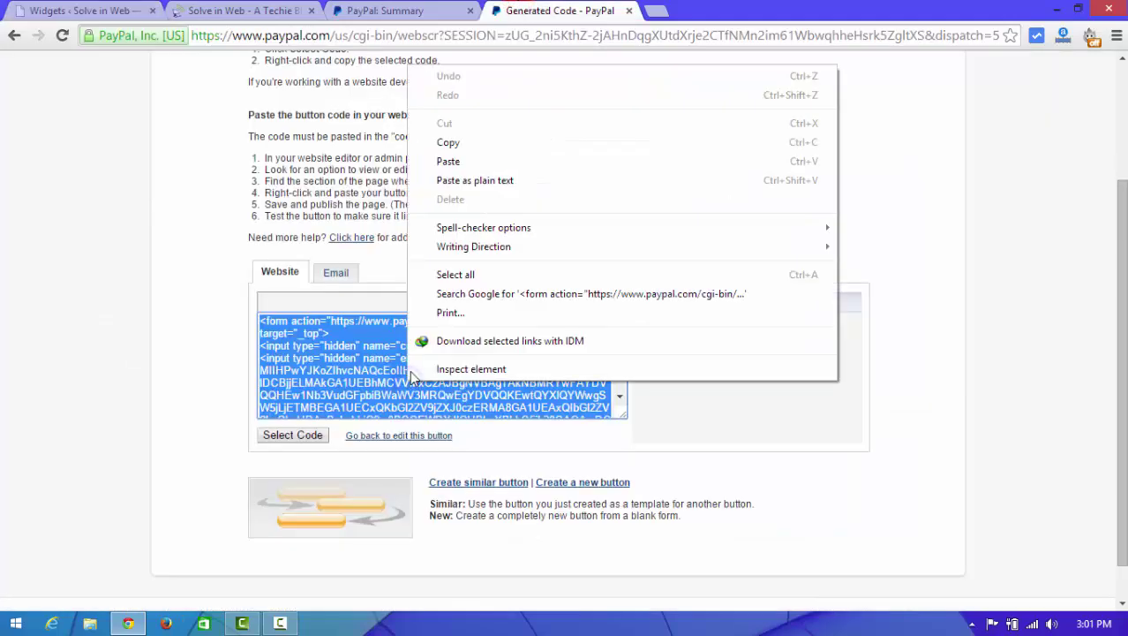
click(448, 142)
click(75, 9)
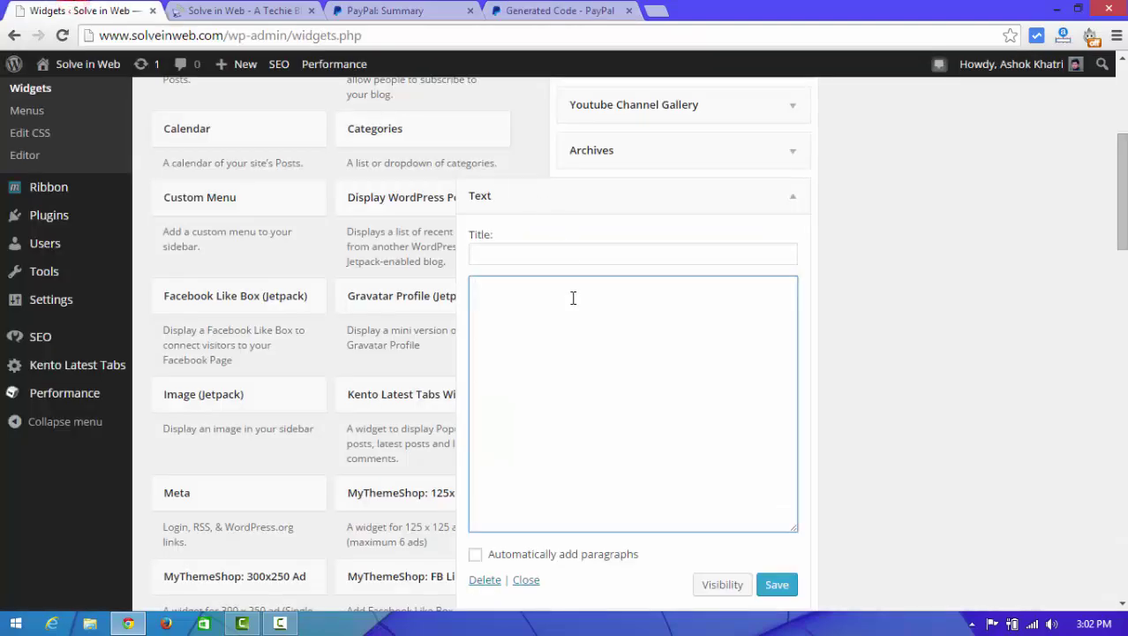
Step: Paste the code into the Text widget's content, save it, and collapse the widget
key(ctrl+v)
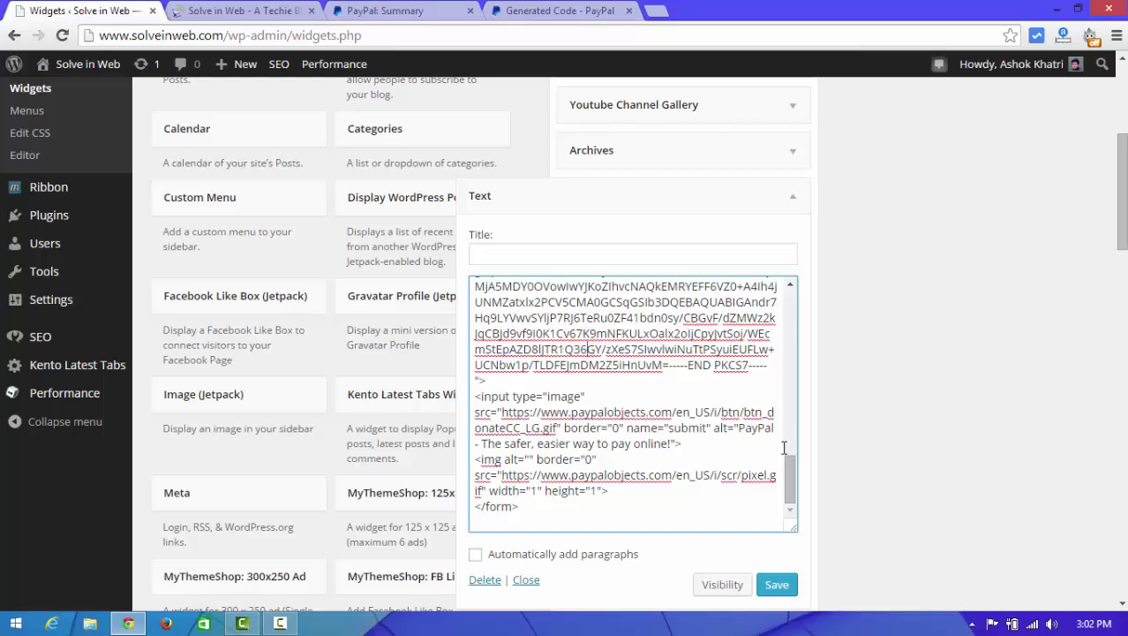
drag(1121, 221, 1121, 249)
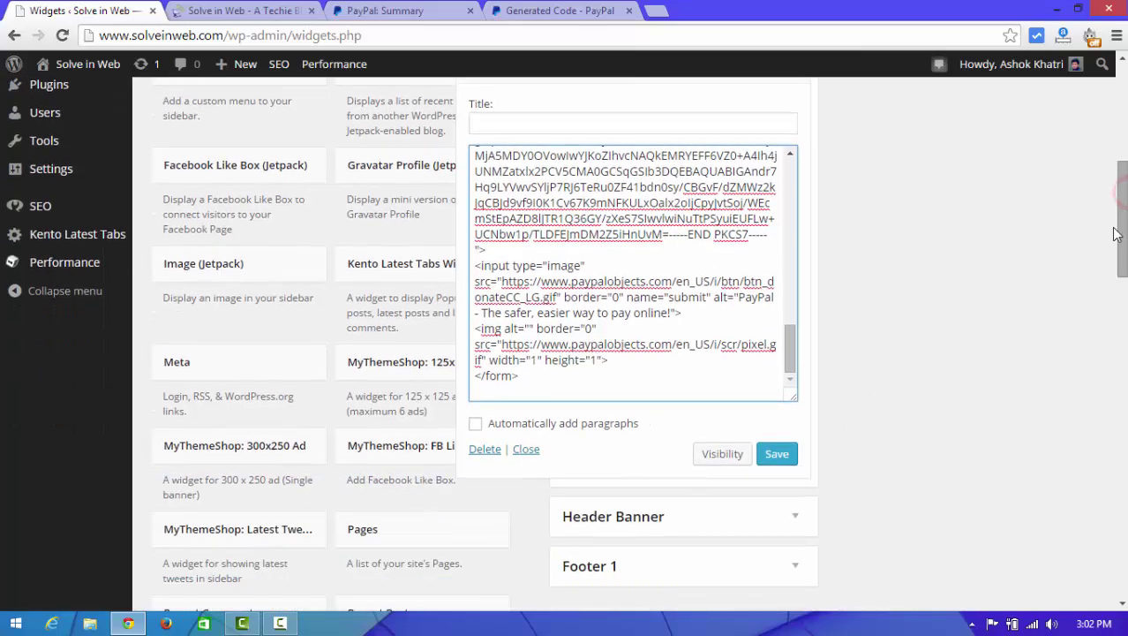
click(777, 455)
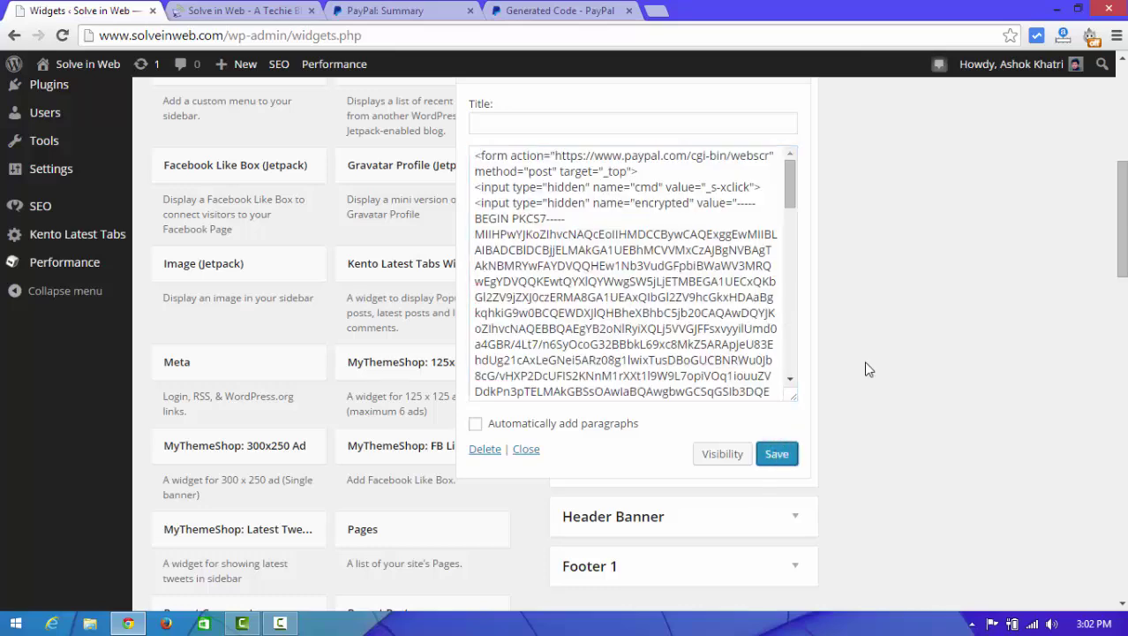
drag(1121, 208, 1121, 195)
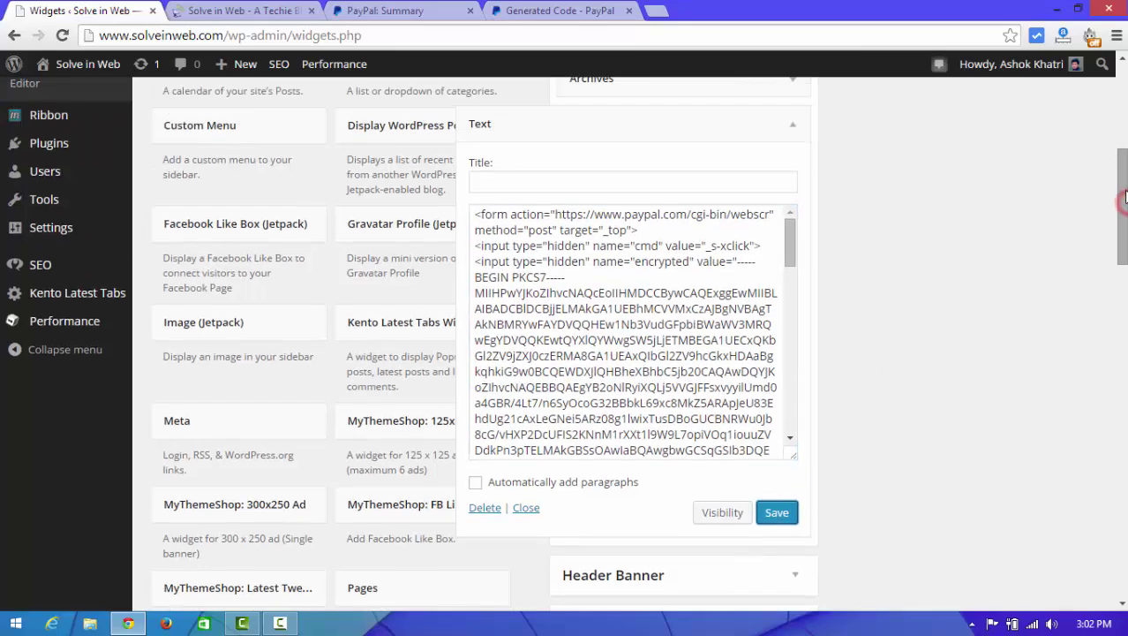
click(793, 124)
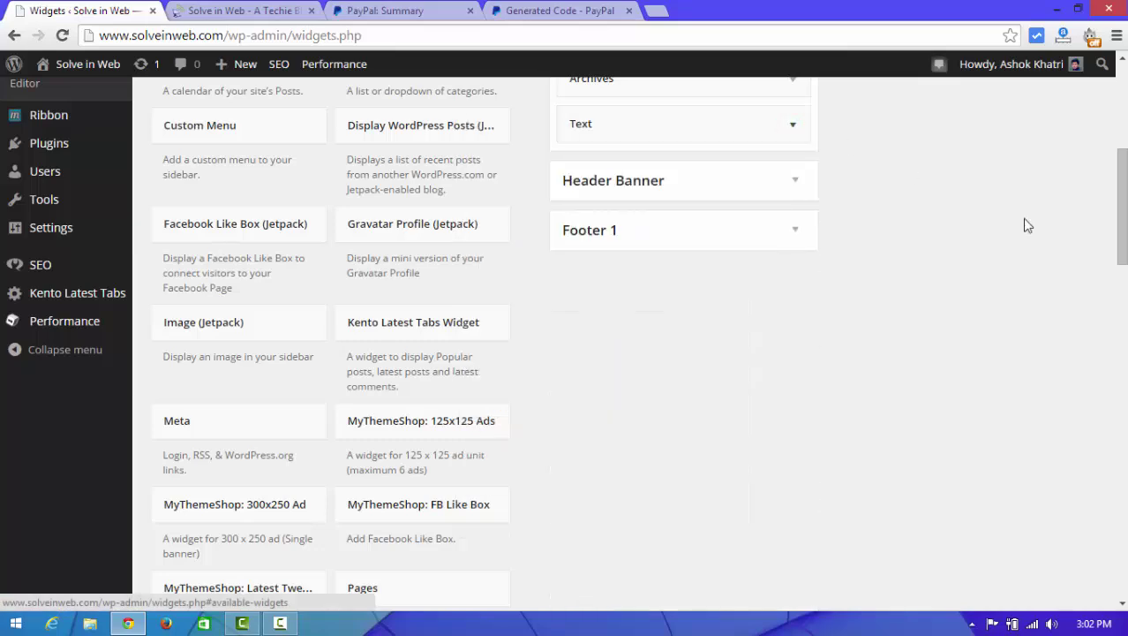
Step: Reload the blog homepage and scroll the sidebar to the Donate button below Archives
drag(1119, 238, 1119, 173)
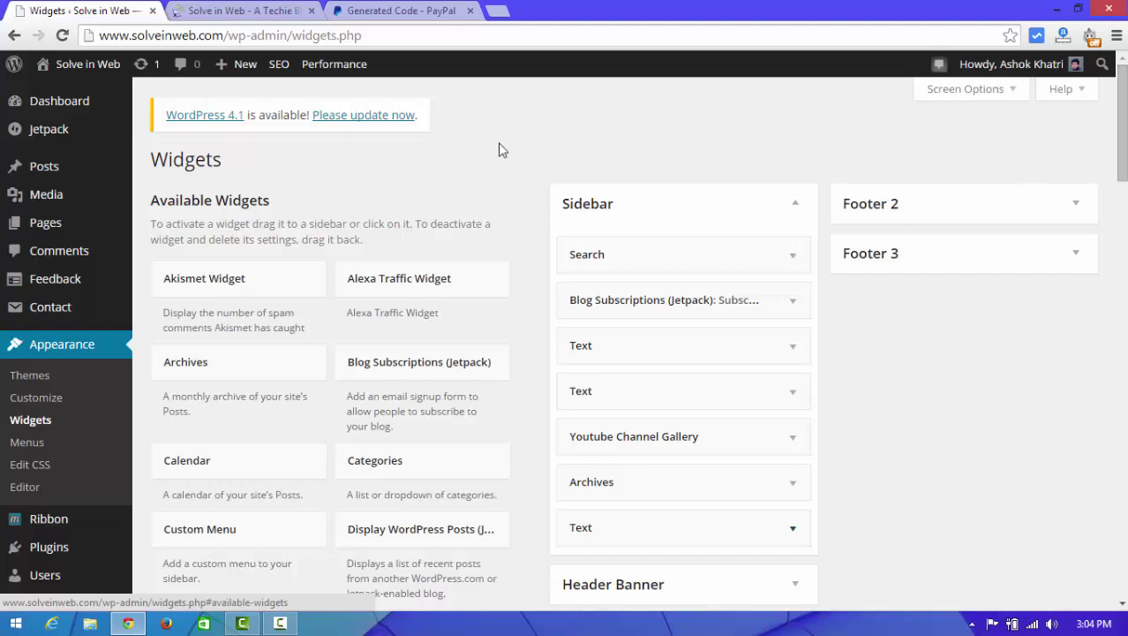
click(245, 12)
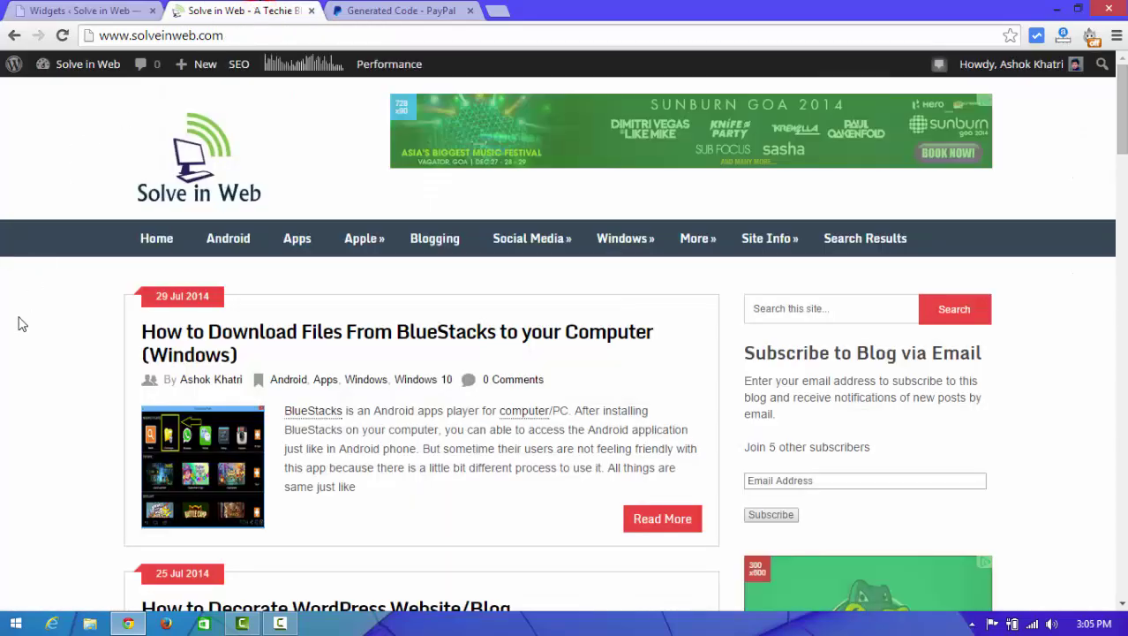
click(62, 37)
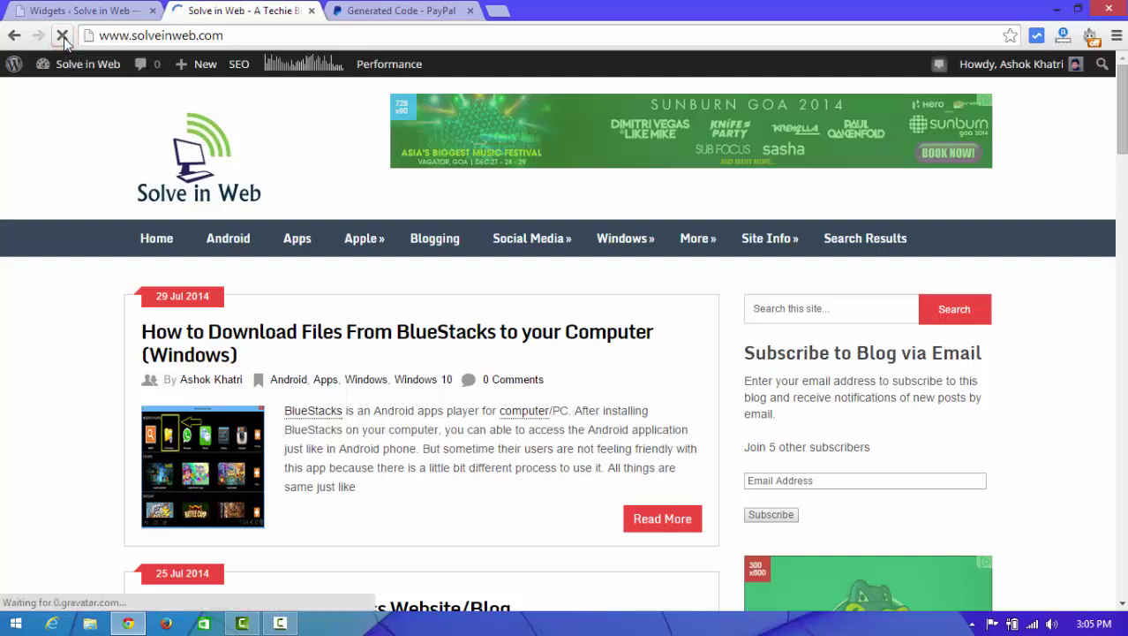
click(62, 37)
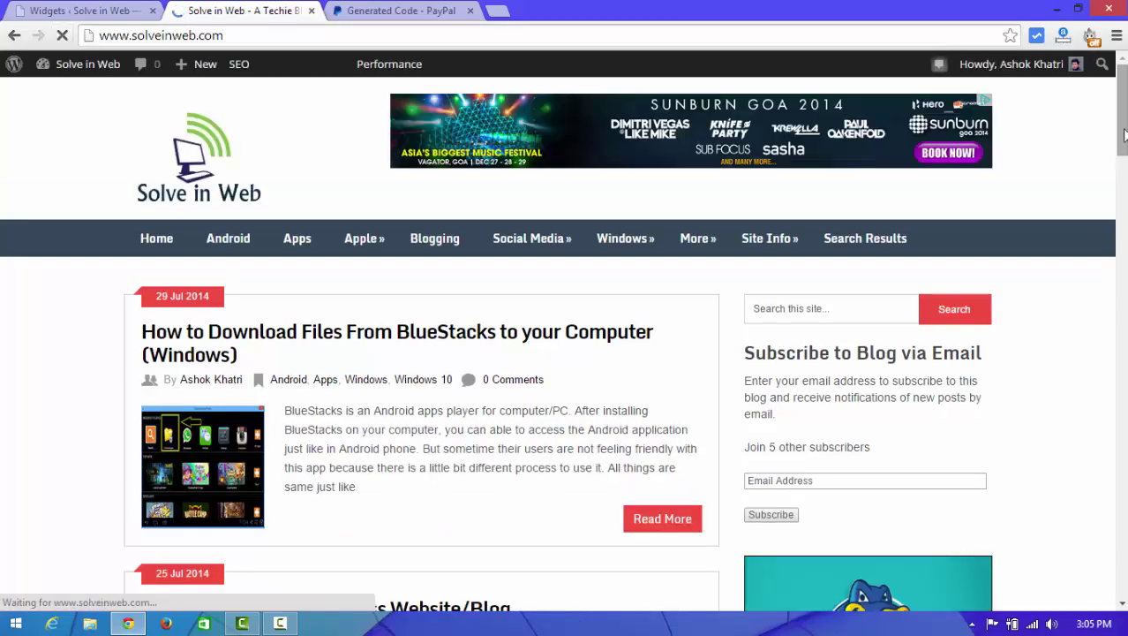
drag(1125, 121, 1122, 394)
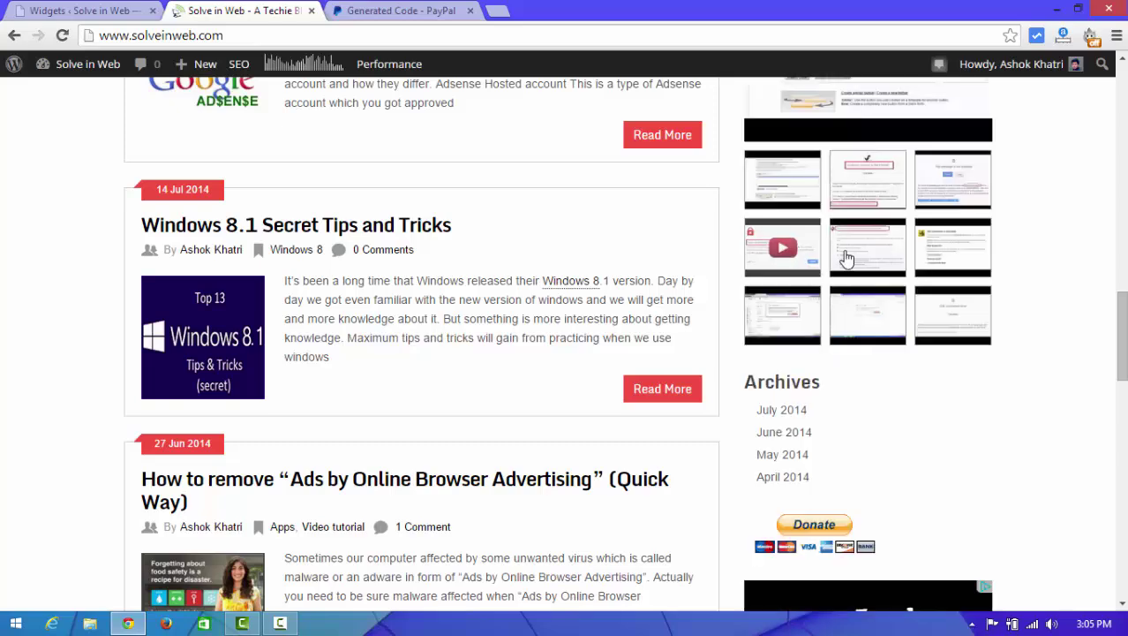
drag(1123, 349, 1125, 390)
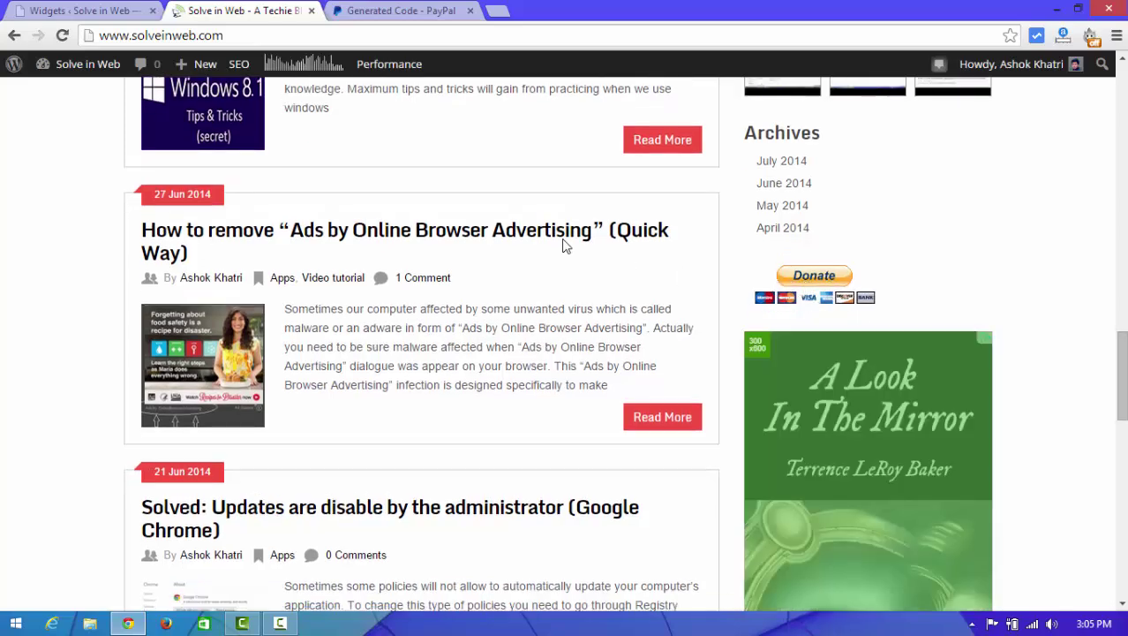
Step: Drag the donate Text widget to the top of the Sidebar, above Search
click(119, 11)
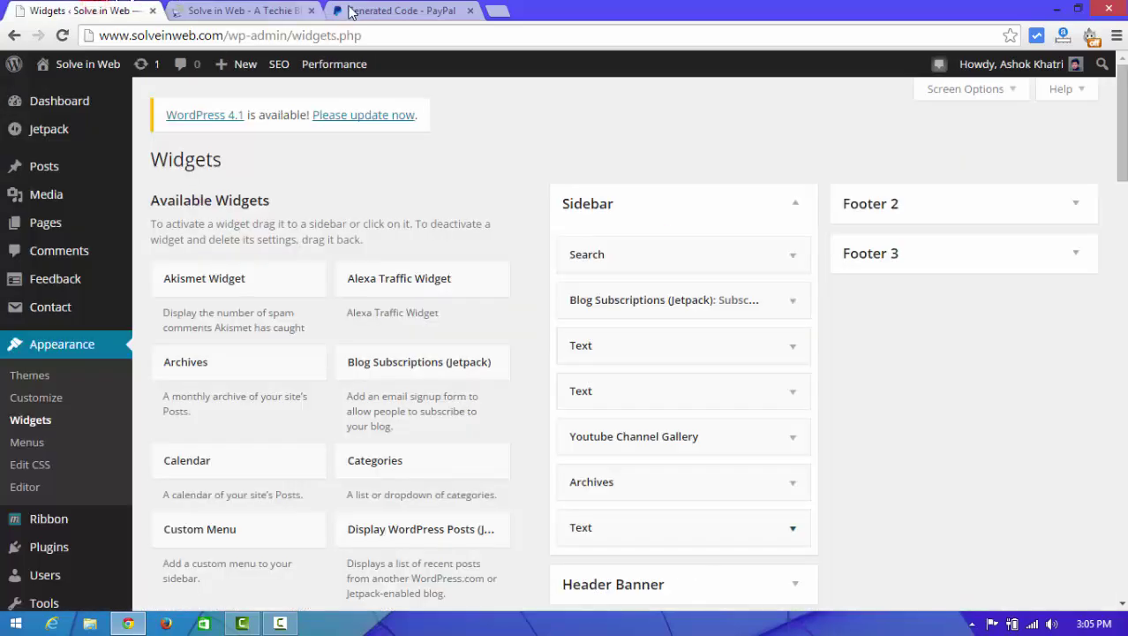
drag(1125, 157, 1104, 203)
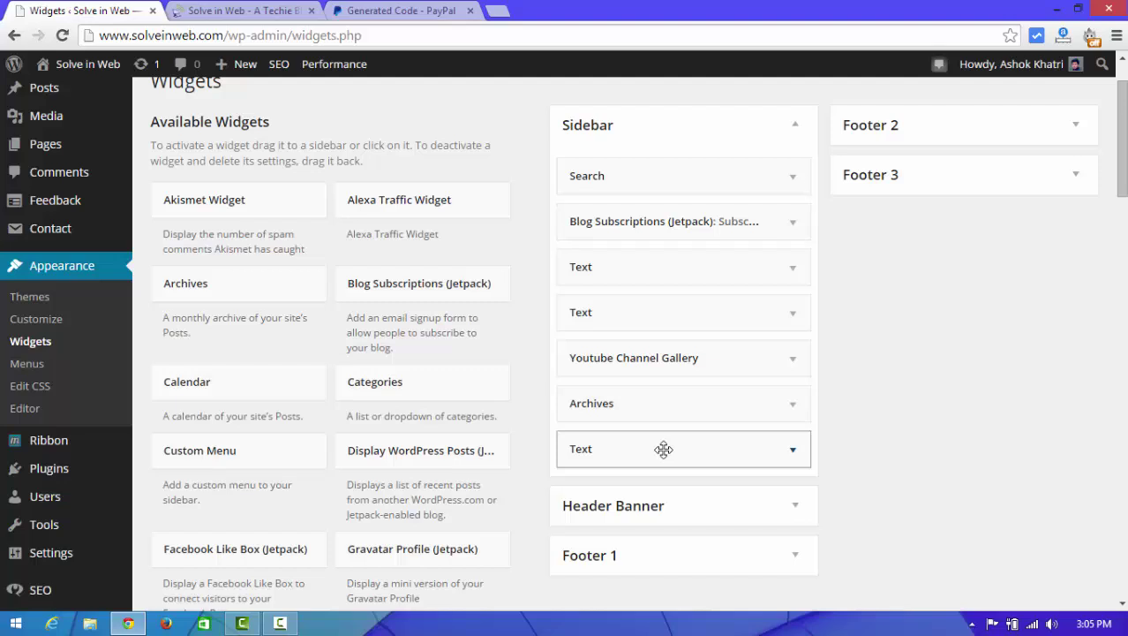
drag(663, 450, 663, 172)
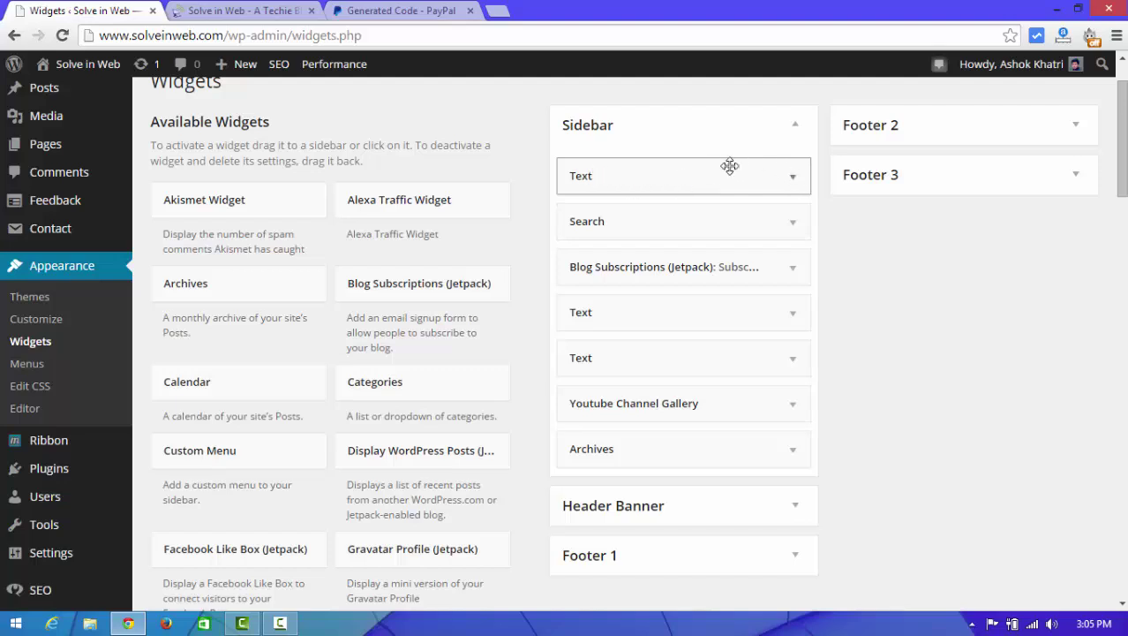
Step: Reload the Solve in Web homepage to check the Donate button now tops the sidebar above Search
click(256, 10)
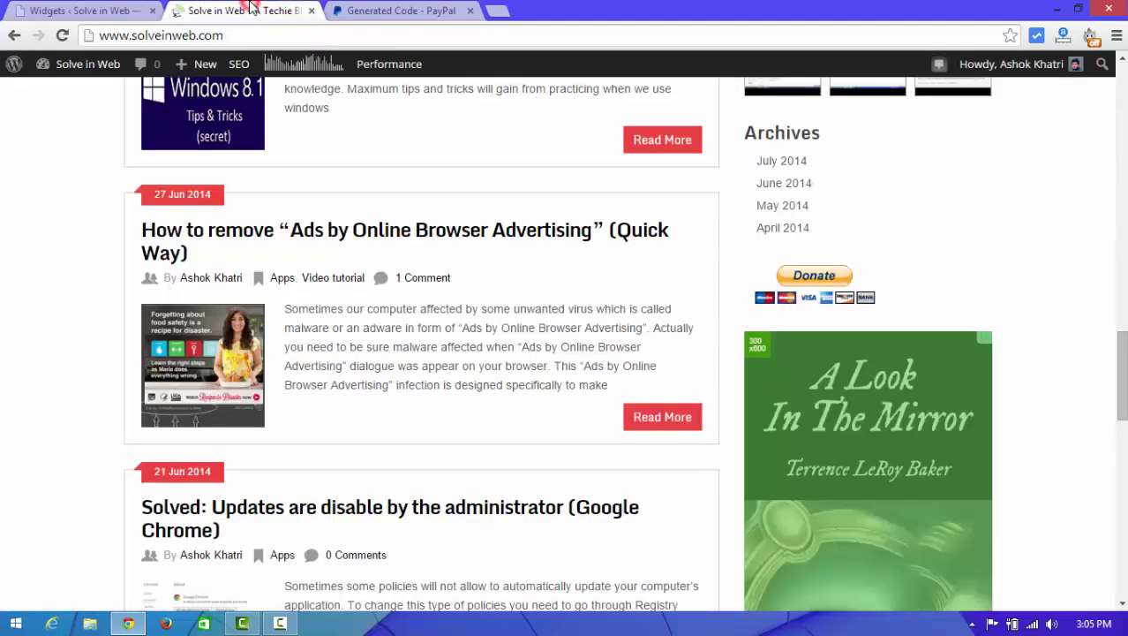
click(62, 35)
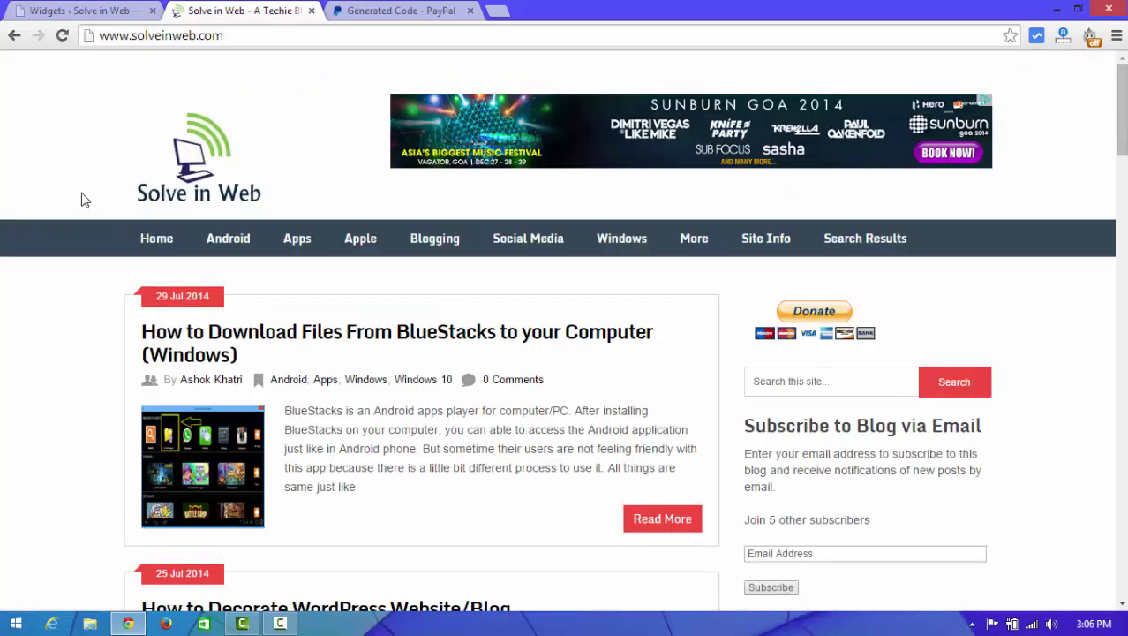
drag(1123, 109, 1122, 124)
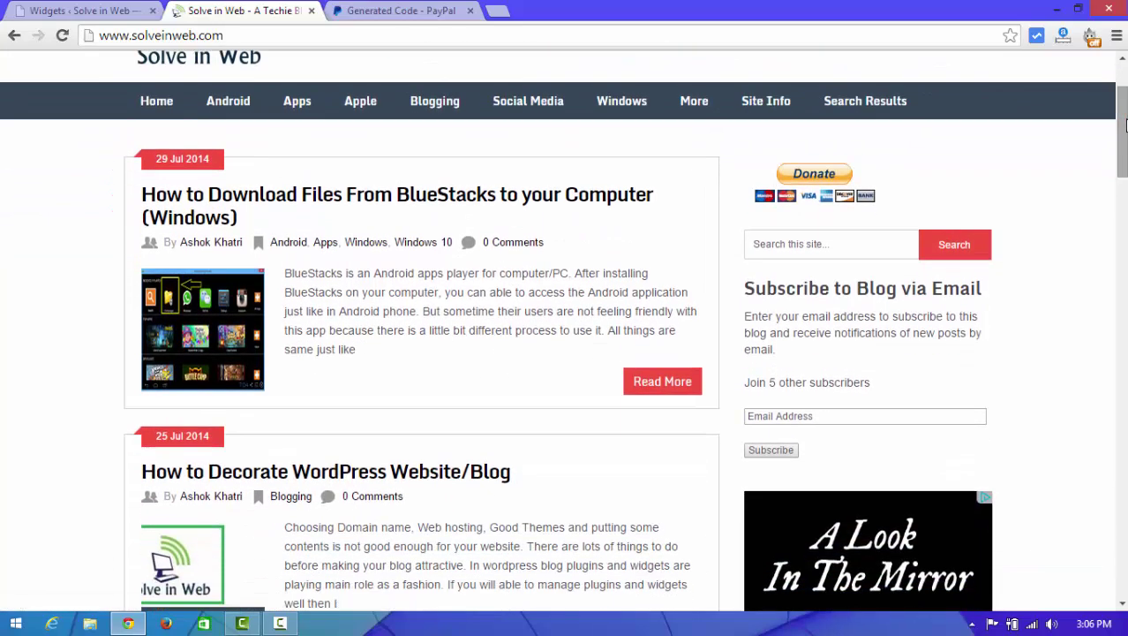
Step: Test the sidebar Donate button, opening PayPal's donation page for Solve in Web
click(818, 175)
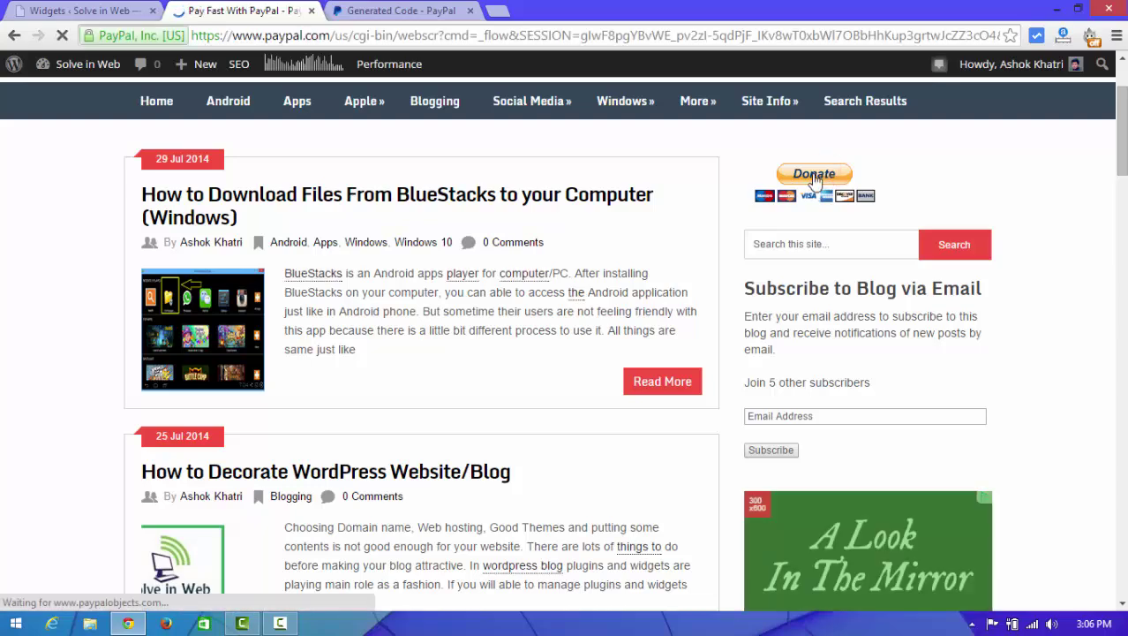